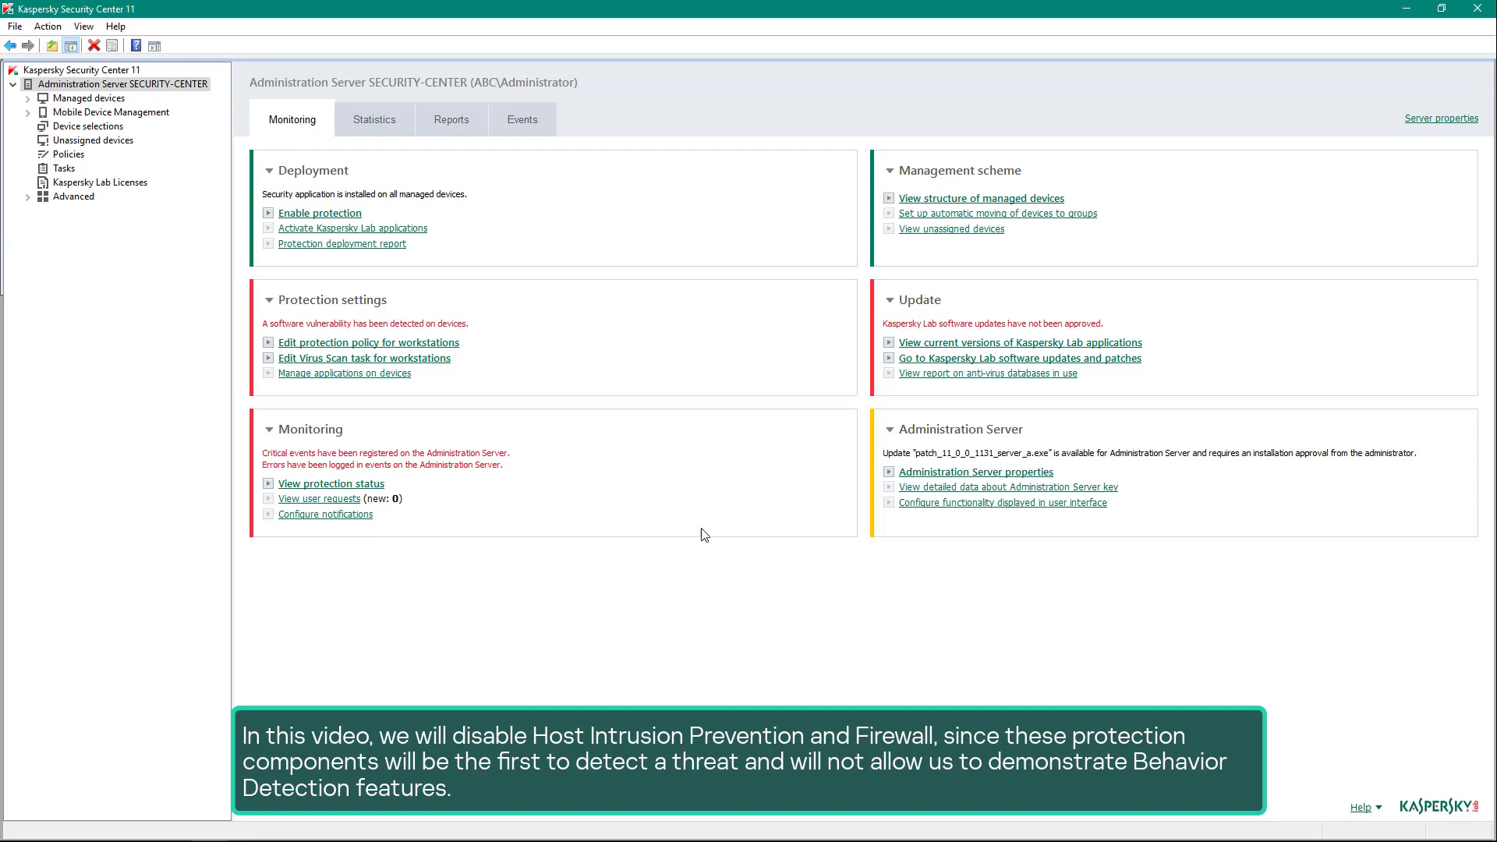
Disable Host Intrusion Prevention under Advanced Threat Protection in the Managed devices policy Kaspersky Endpoint Security for Windows (11.1.0)
left_click(99, 100)
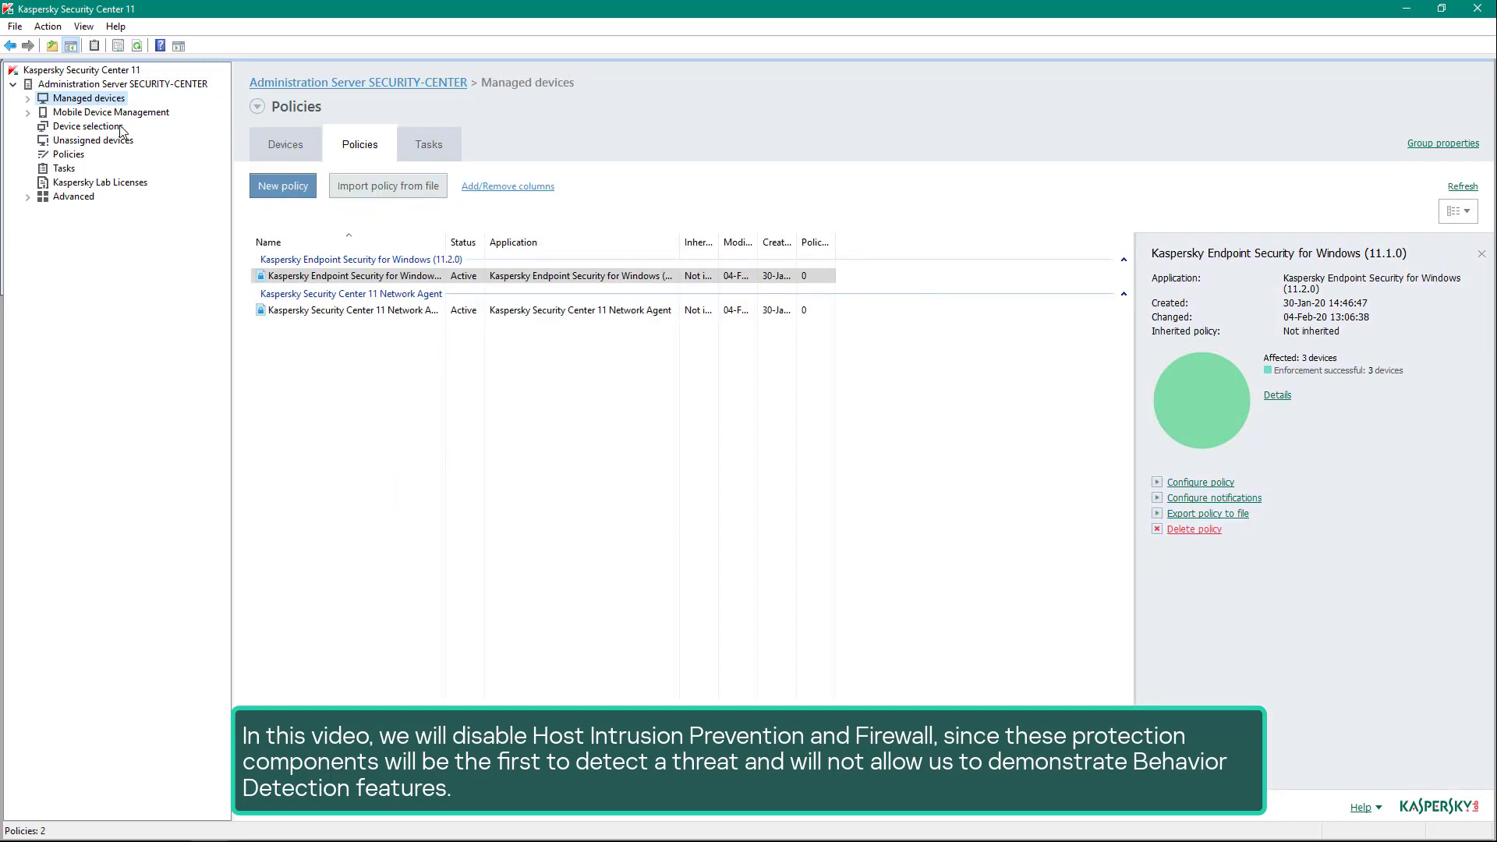
double_click(306, 281)
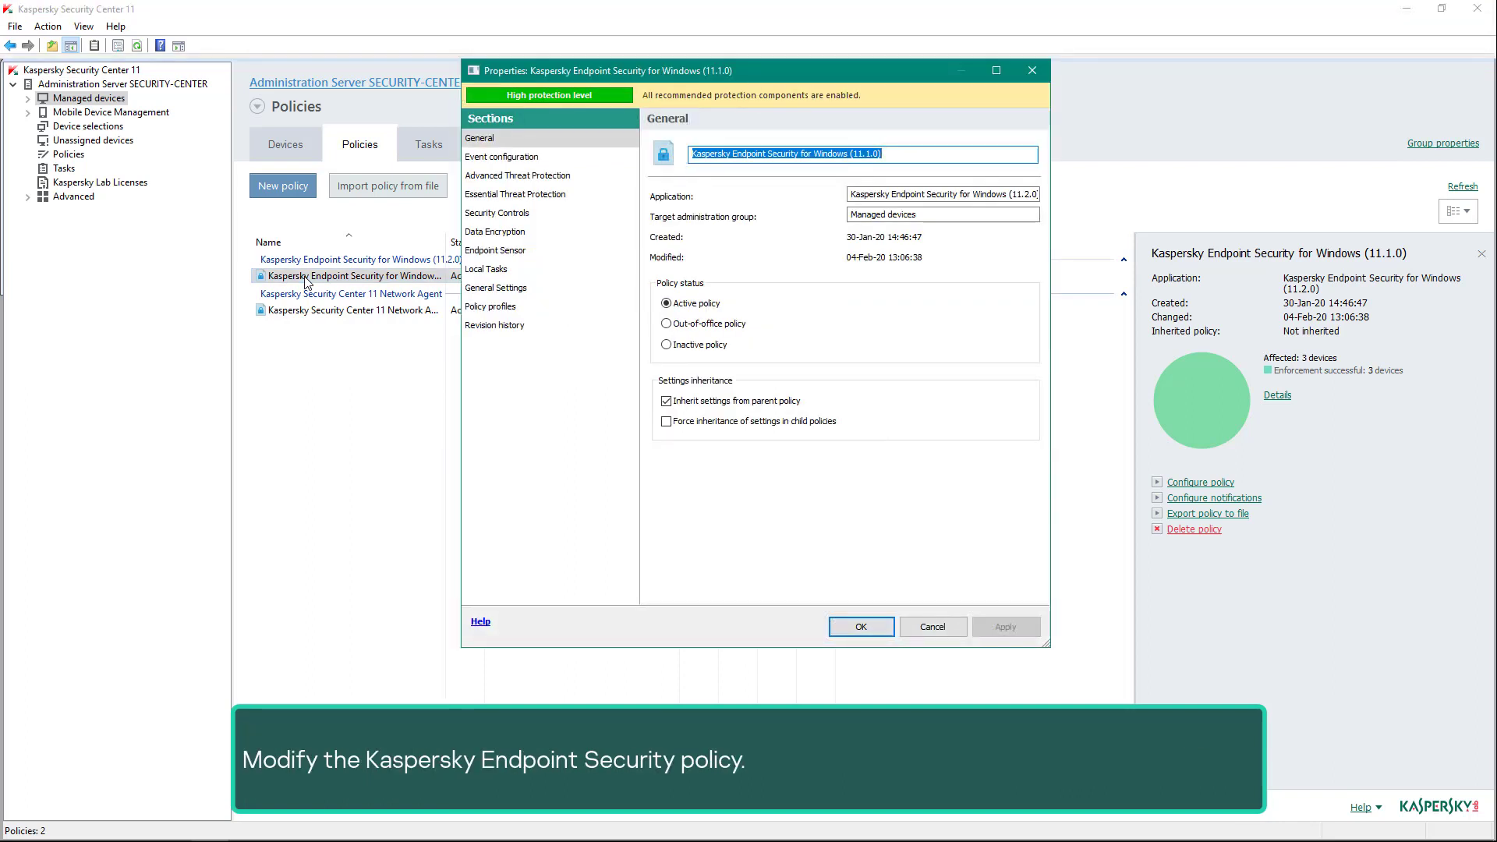
left_click(495, 178)
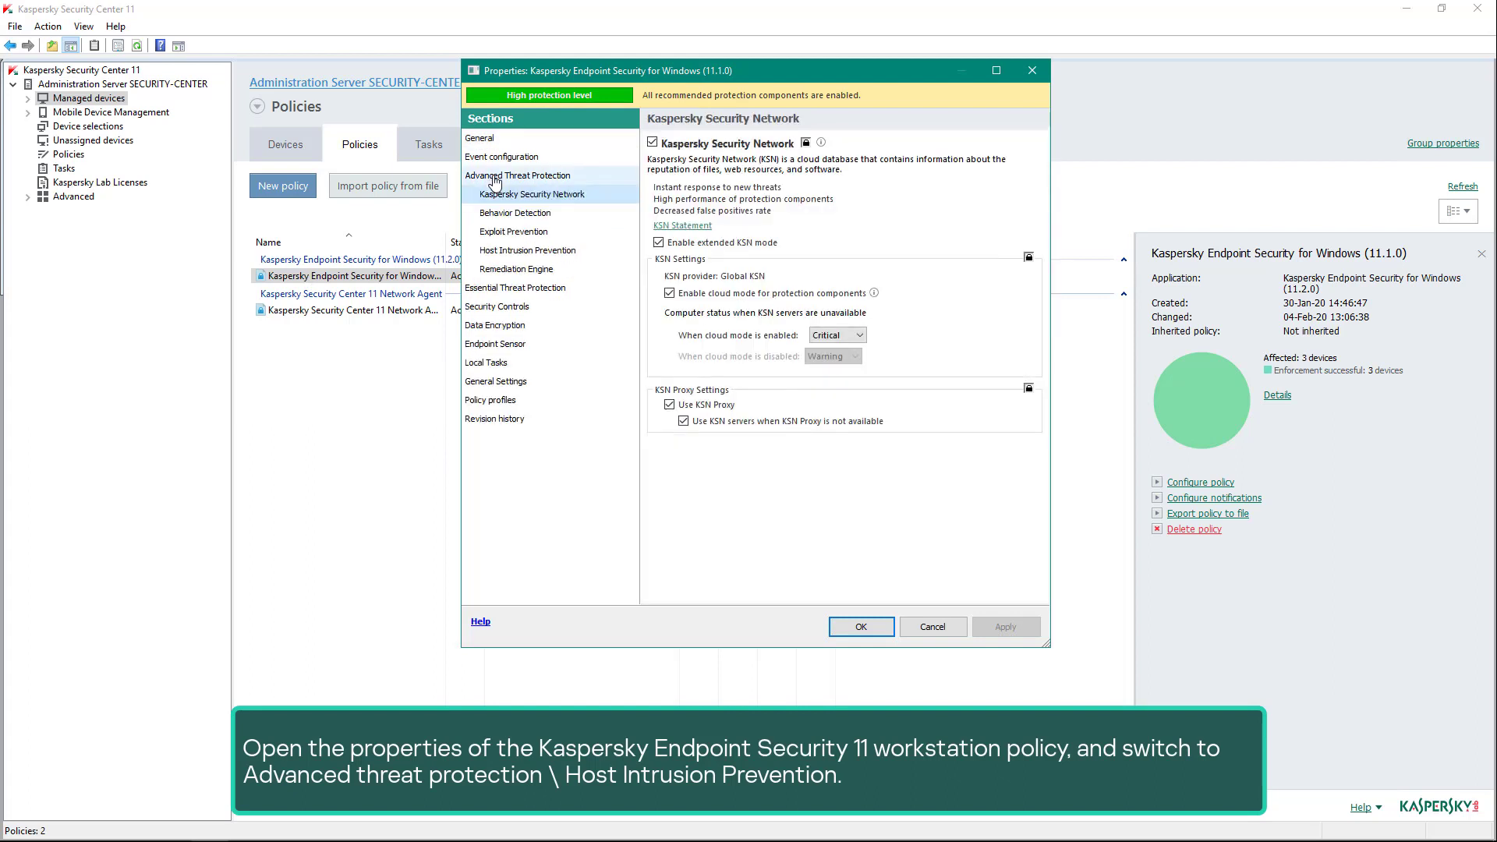
left_click(507, 253)
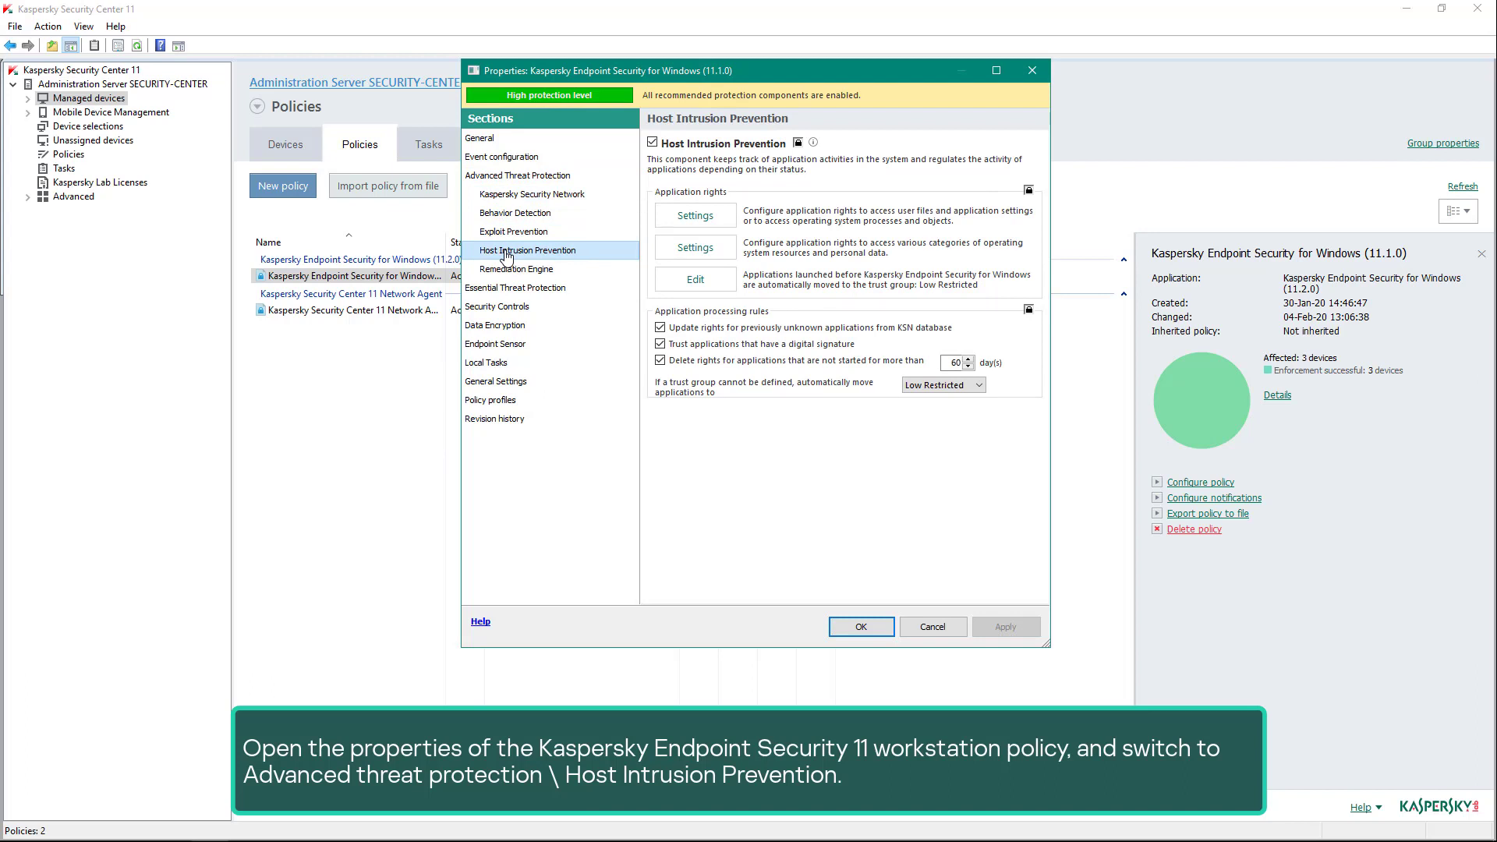
left_click(653, 145)
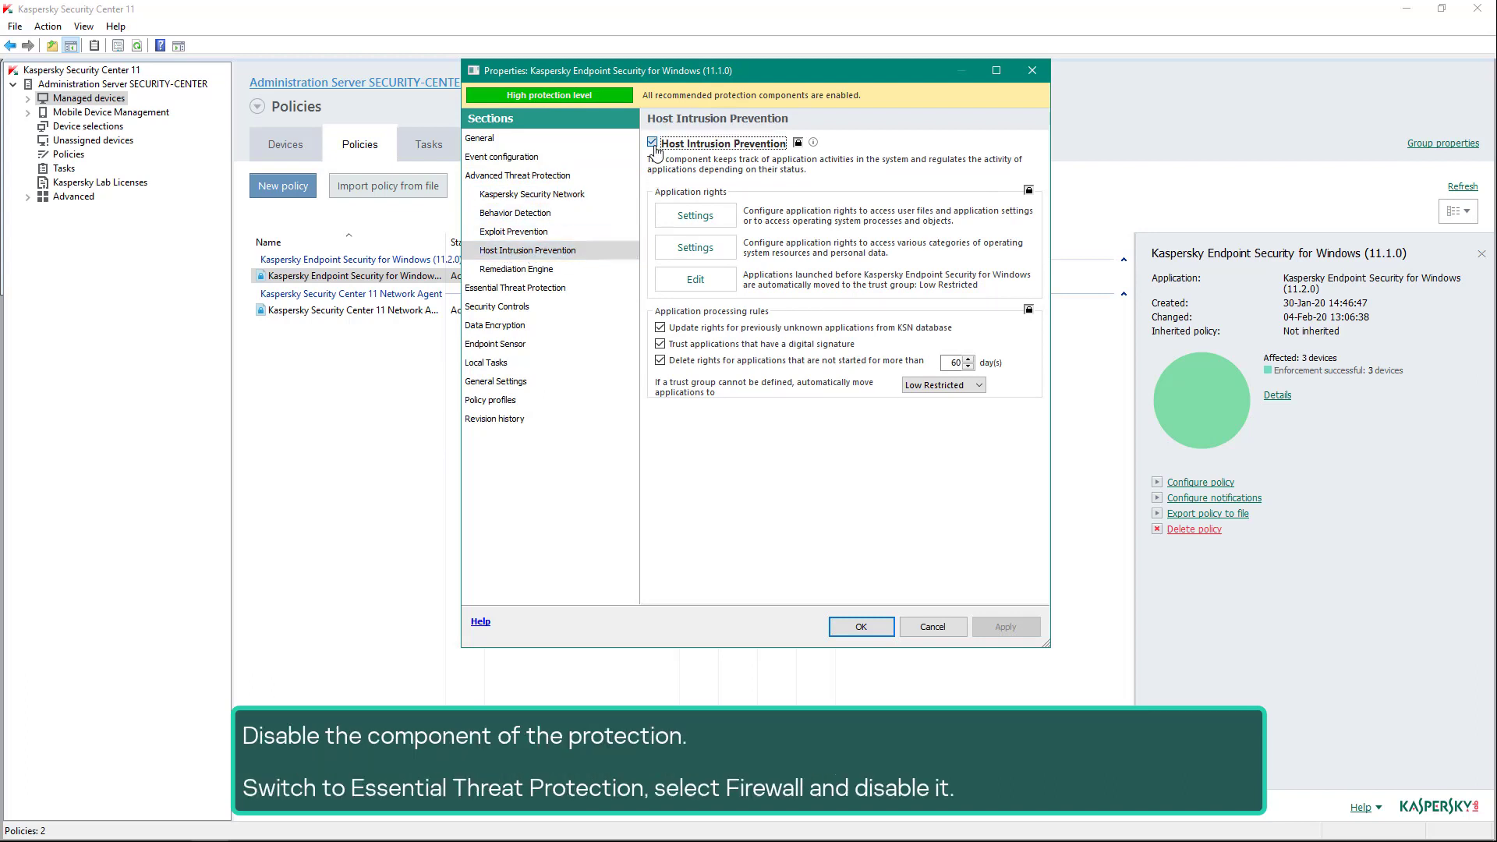
left_click(653, 144)
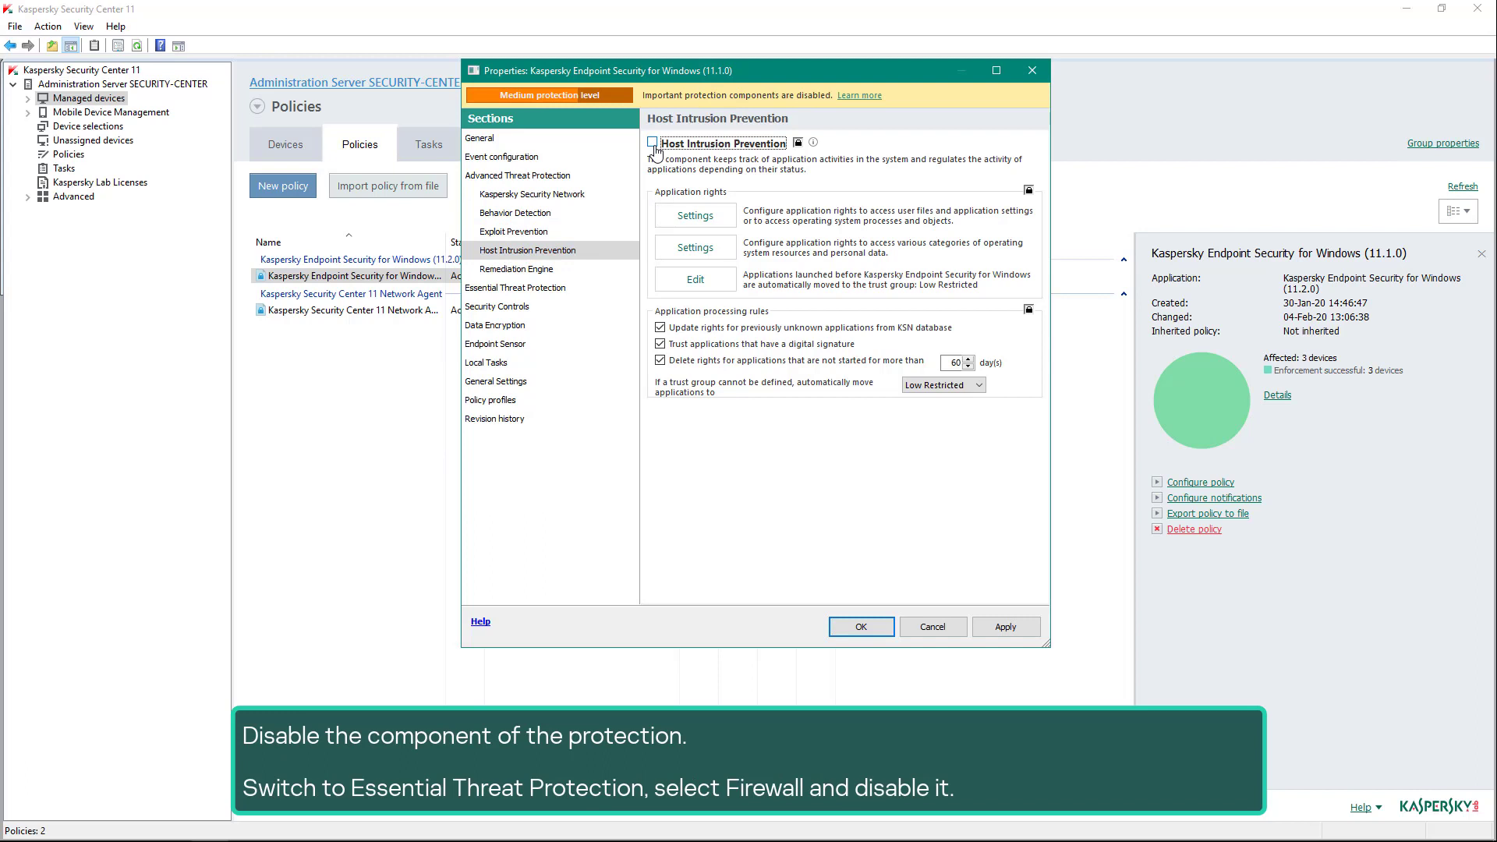
Disable Firewall under Essential Threat Protection, then apply and save the policy, accepting the lower protection level
left_click(570, 289)
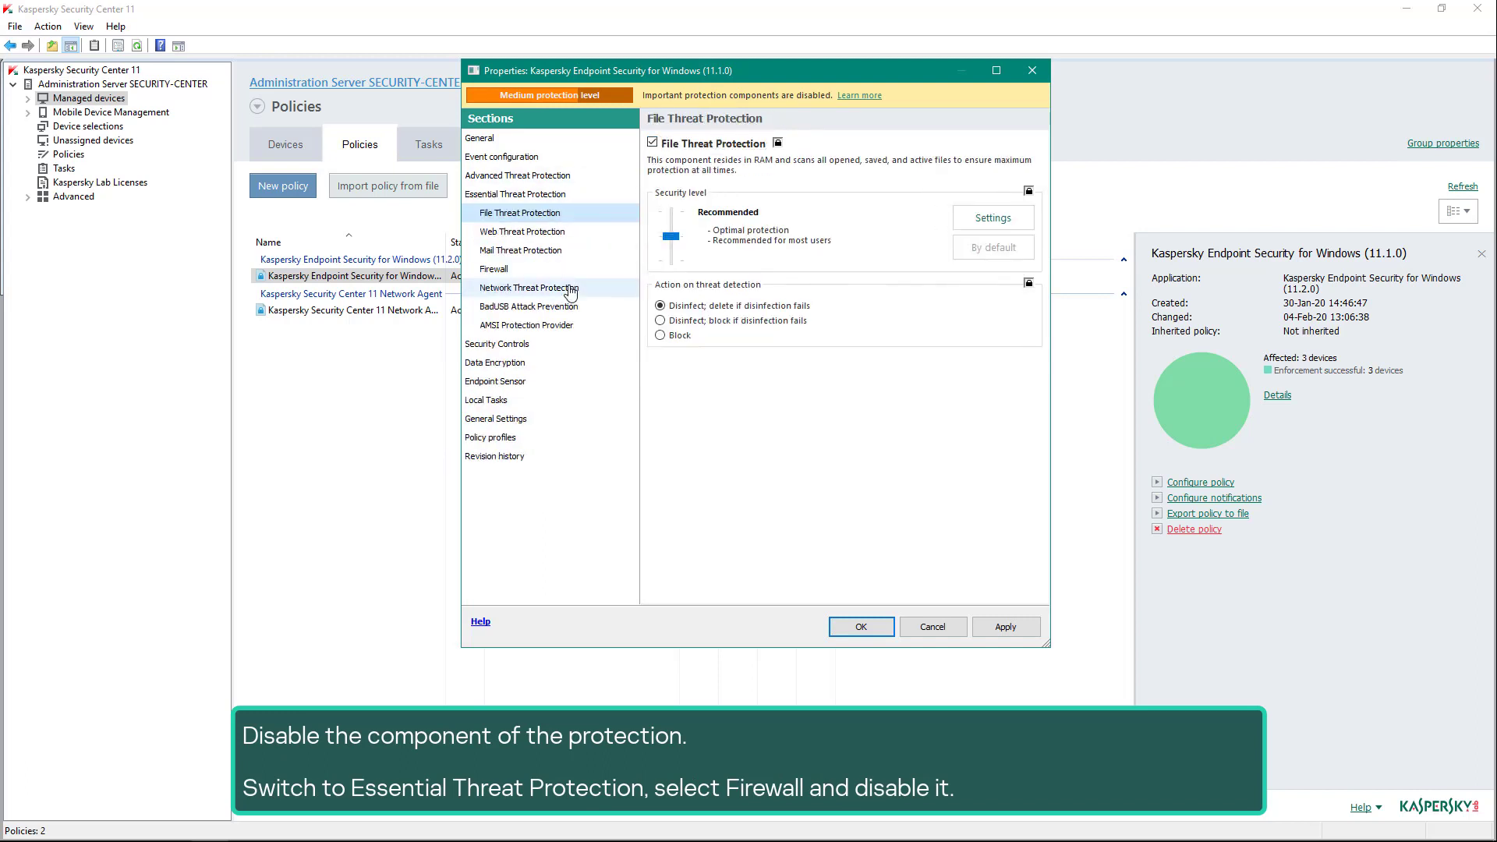
left_click(569, 270)
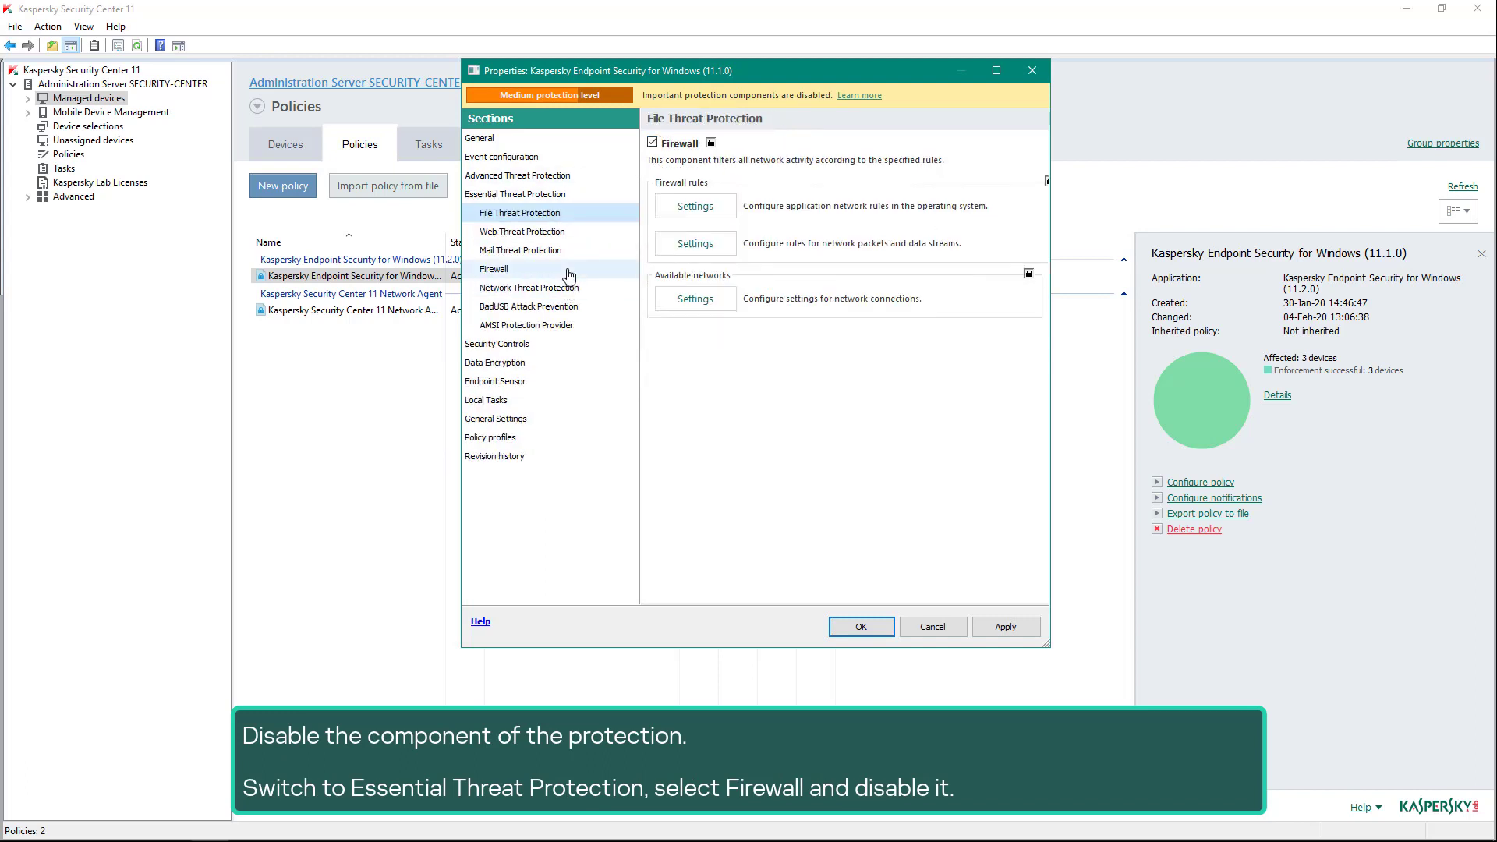
left_click(653, 144)
left_click(1002, 628)
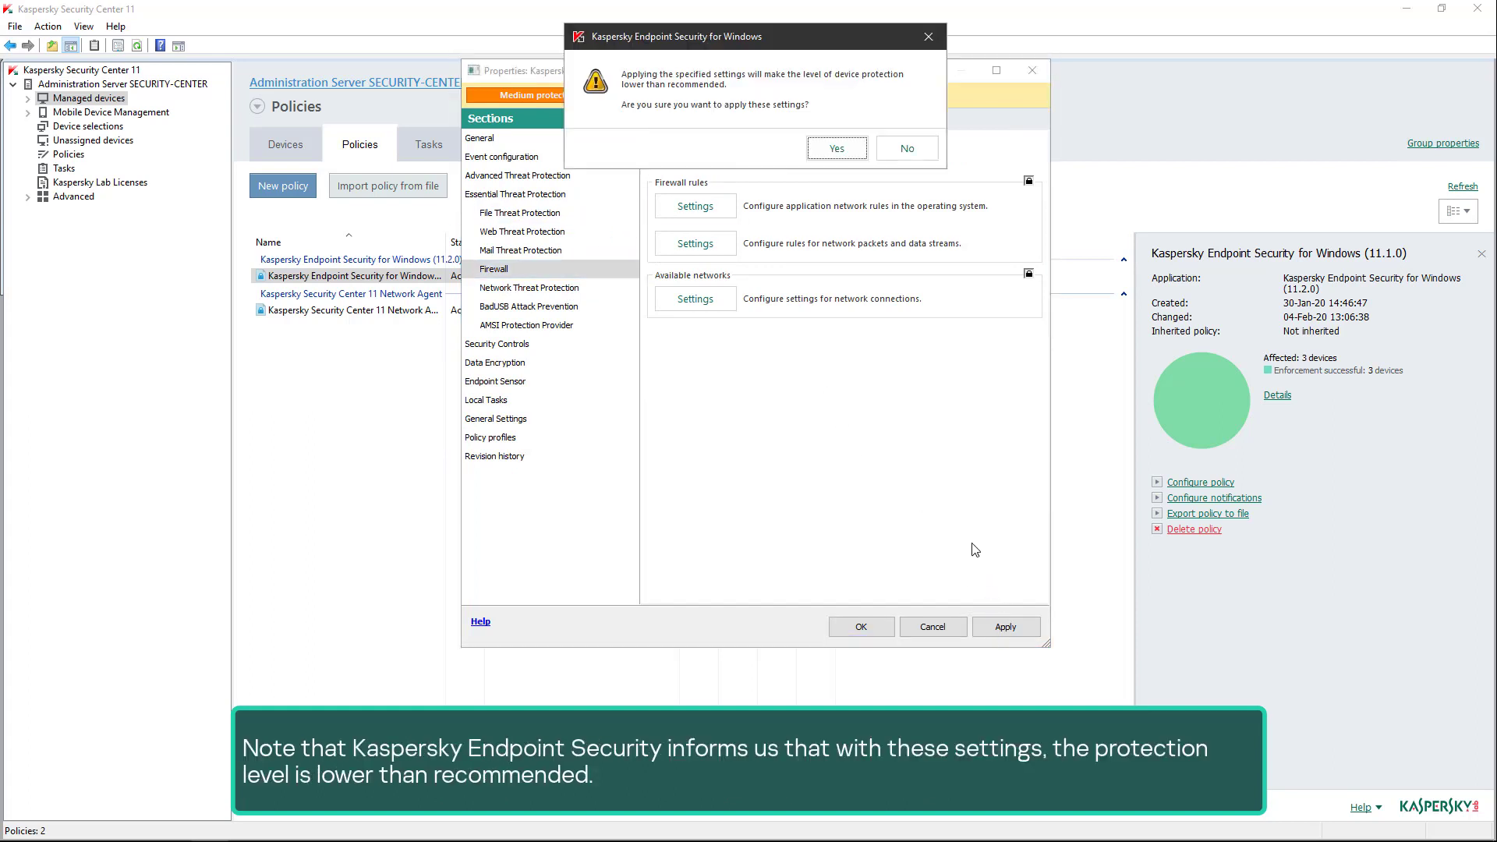
left_click(846, 157)
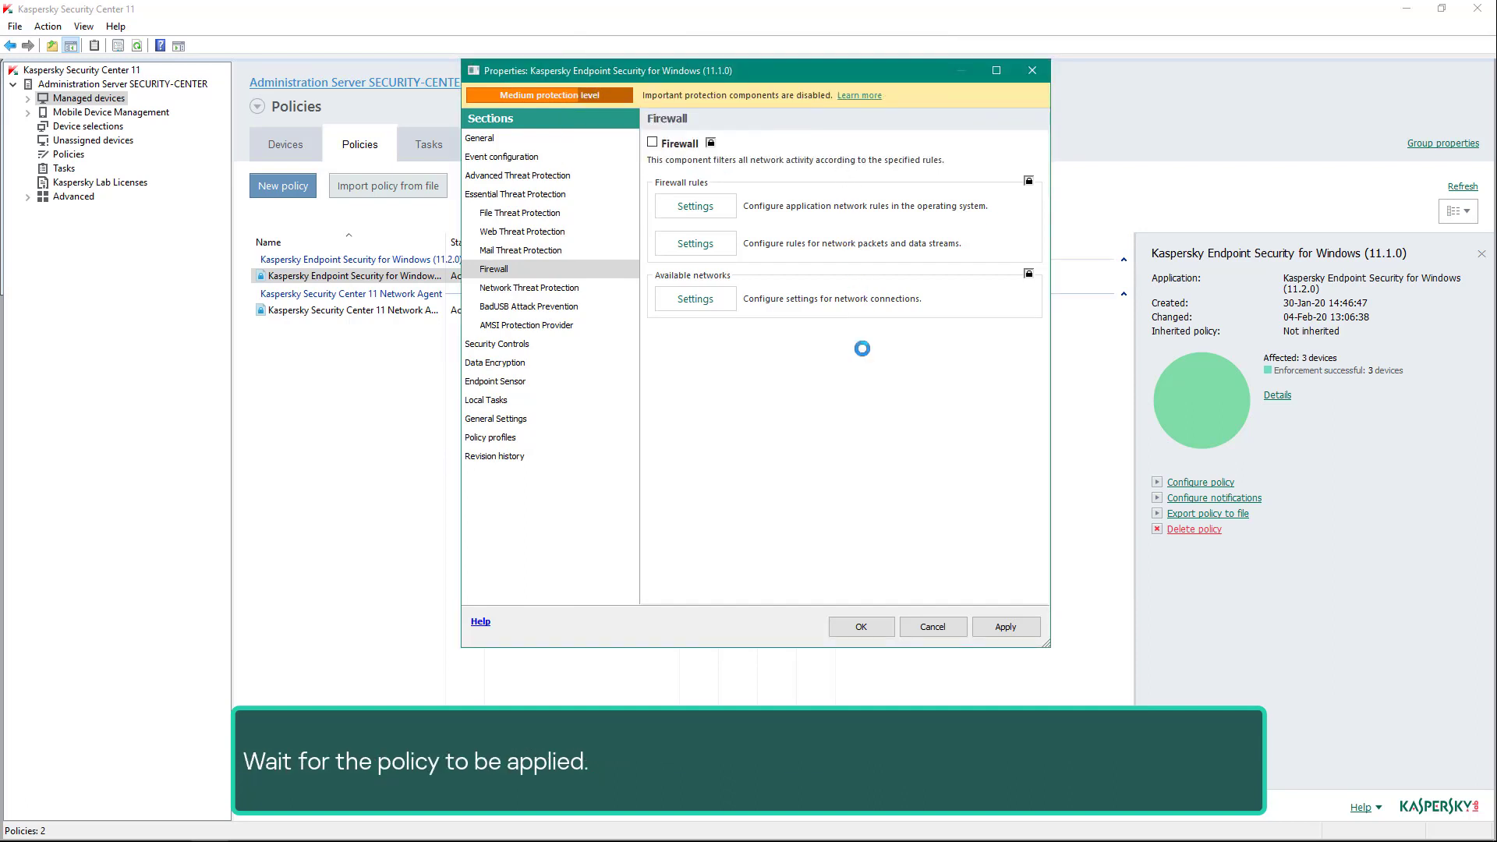
left_click(875, 626)
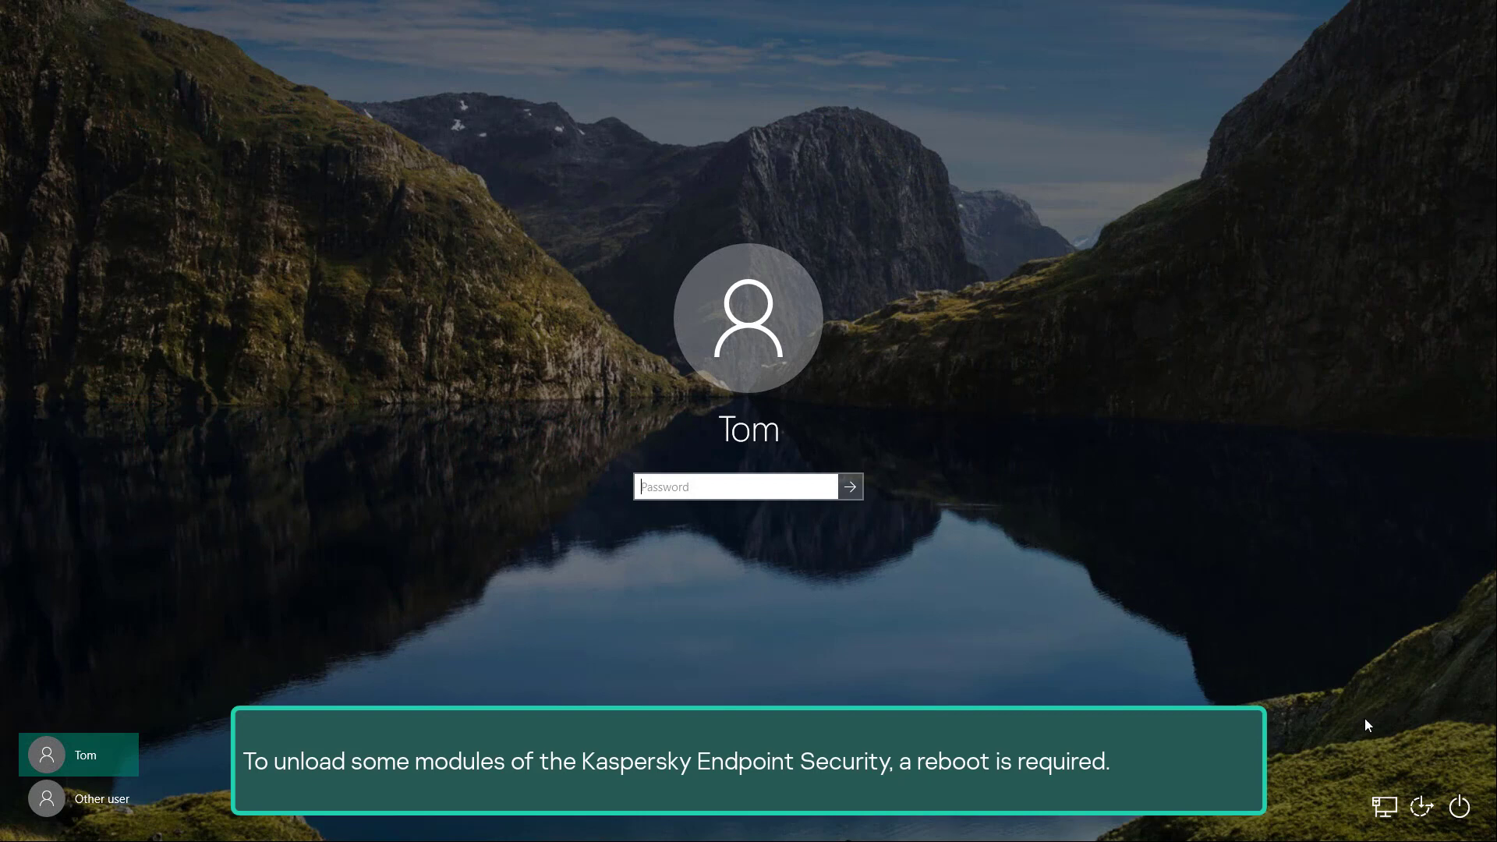
Restart the laptop from its sign-in screen and sign back in with the account password
left_click(1463, 805)
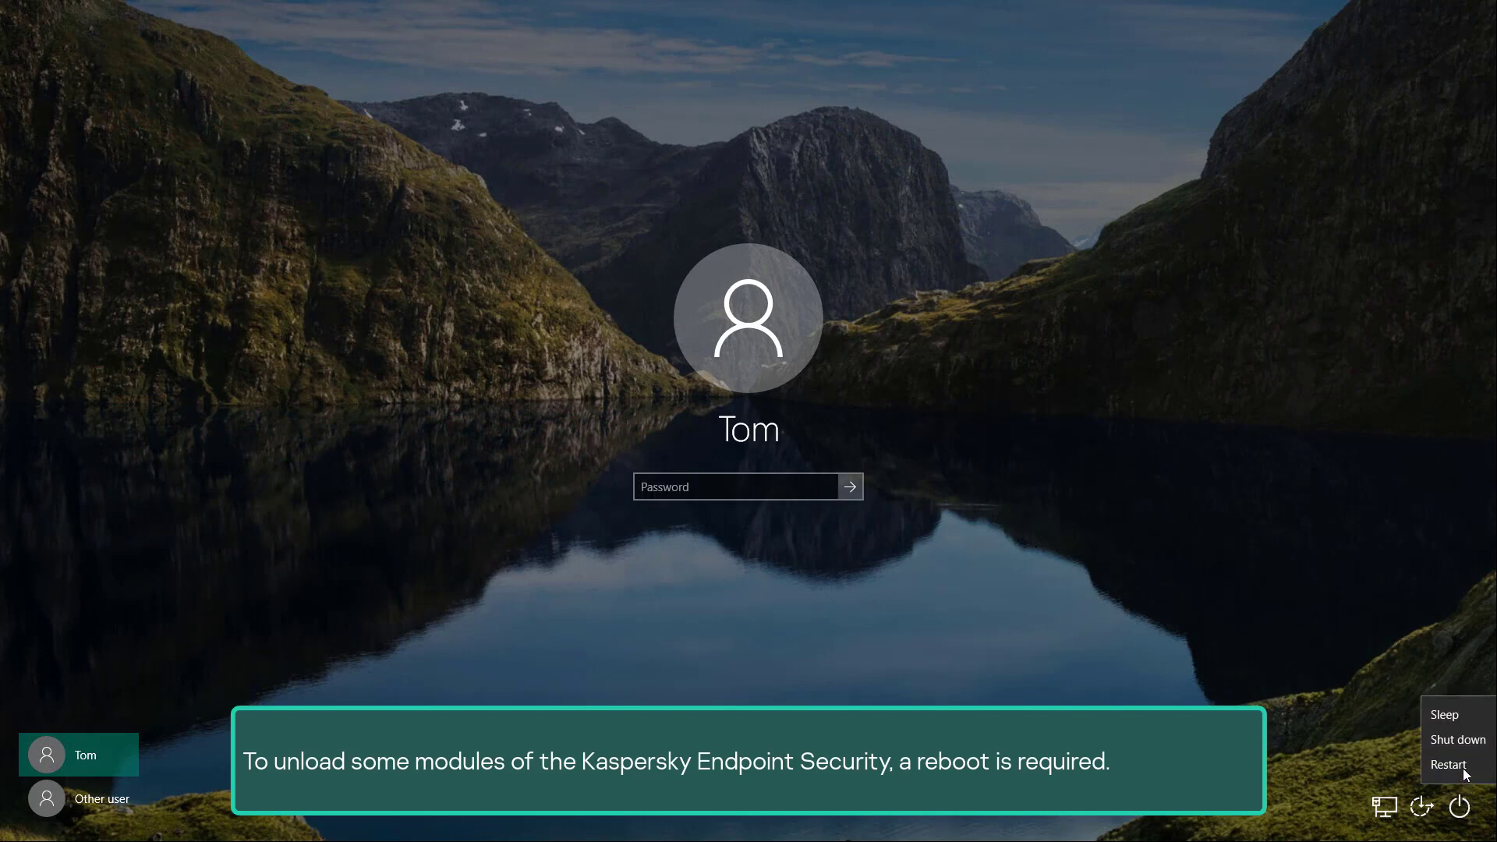
left_click(1463, 767)
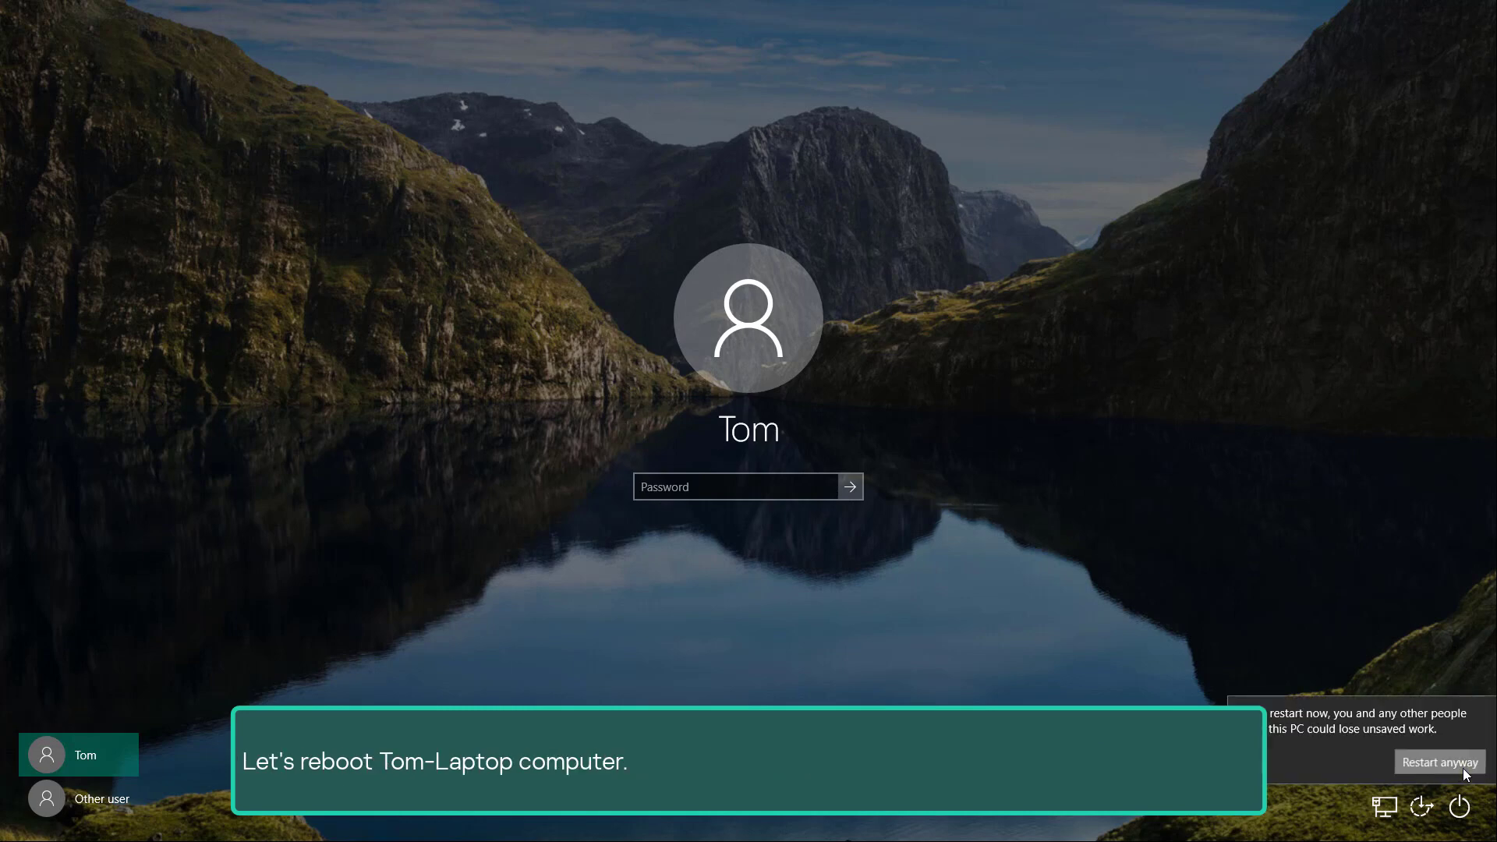
left_click(1463, 767)
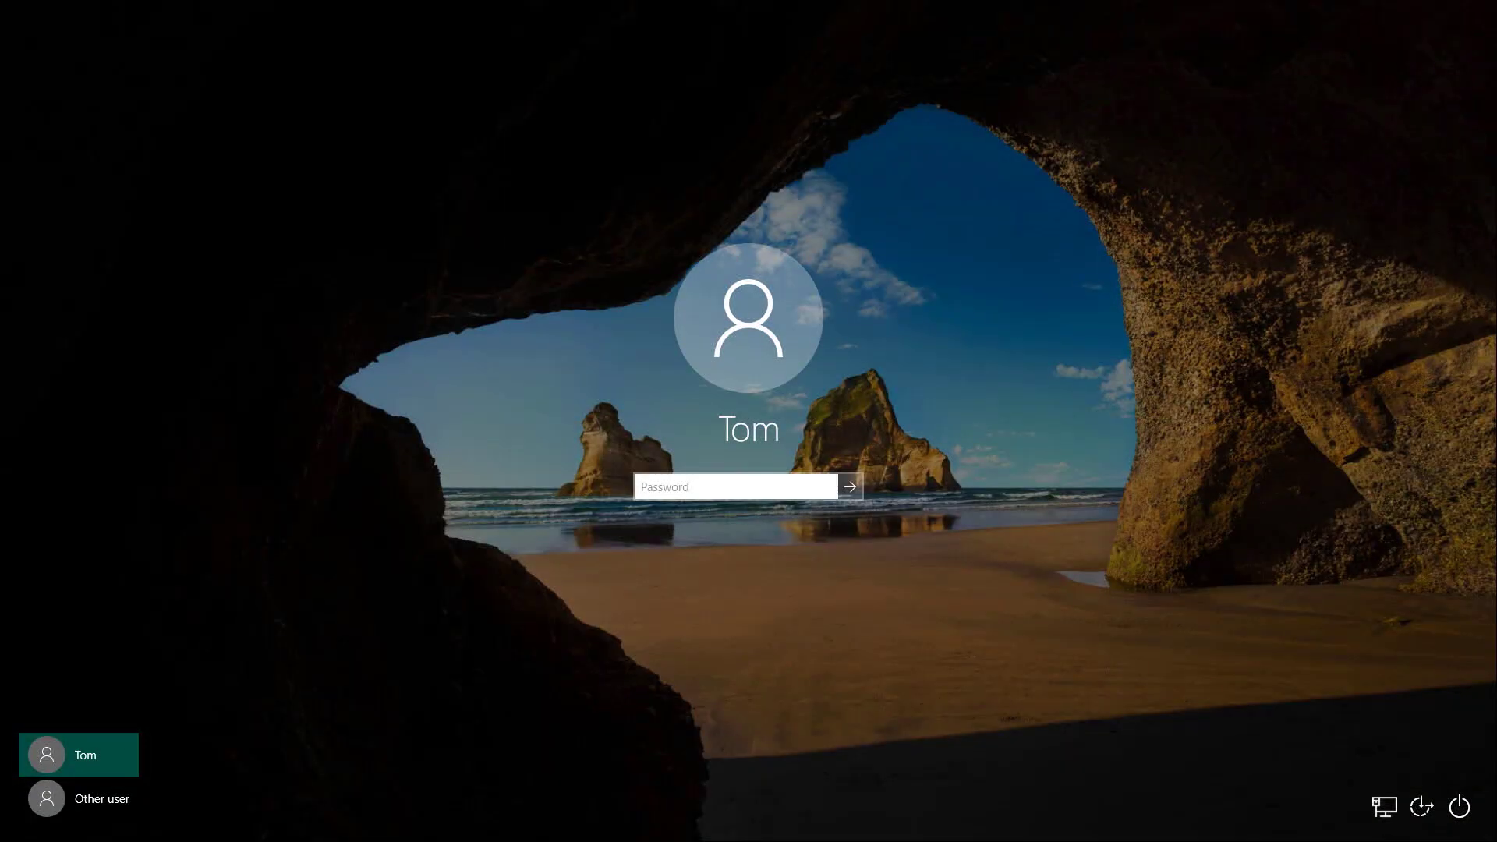
type("********")
key("Return")
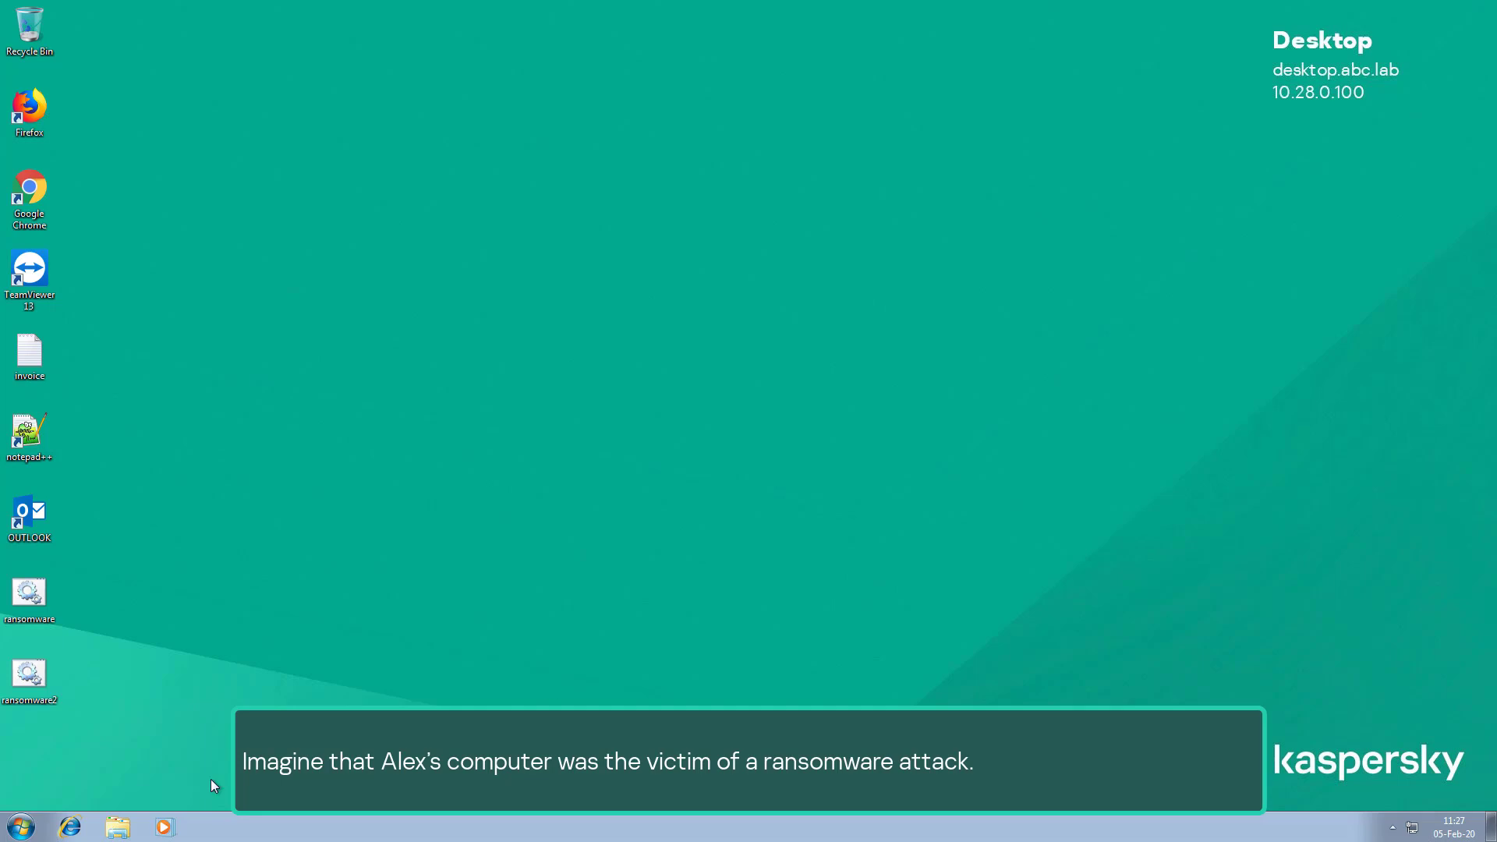
On the desktop computer, open the shared folder \\tom-laptop\temp and check the details of the invoice text file
left_click(129, 826)
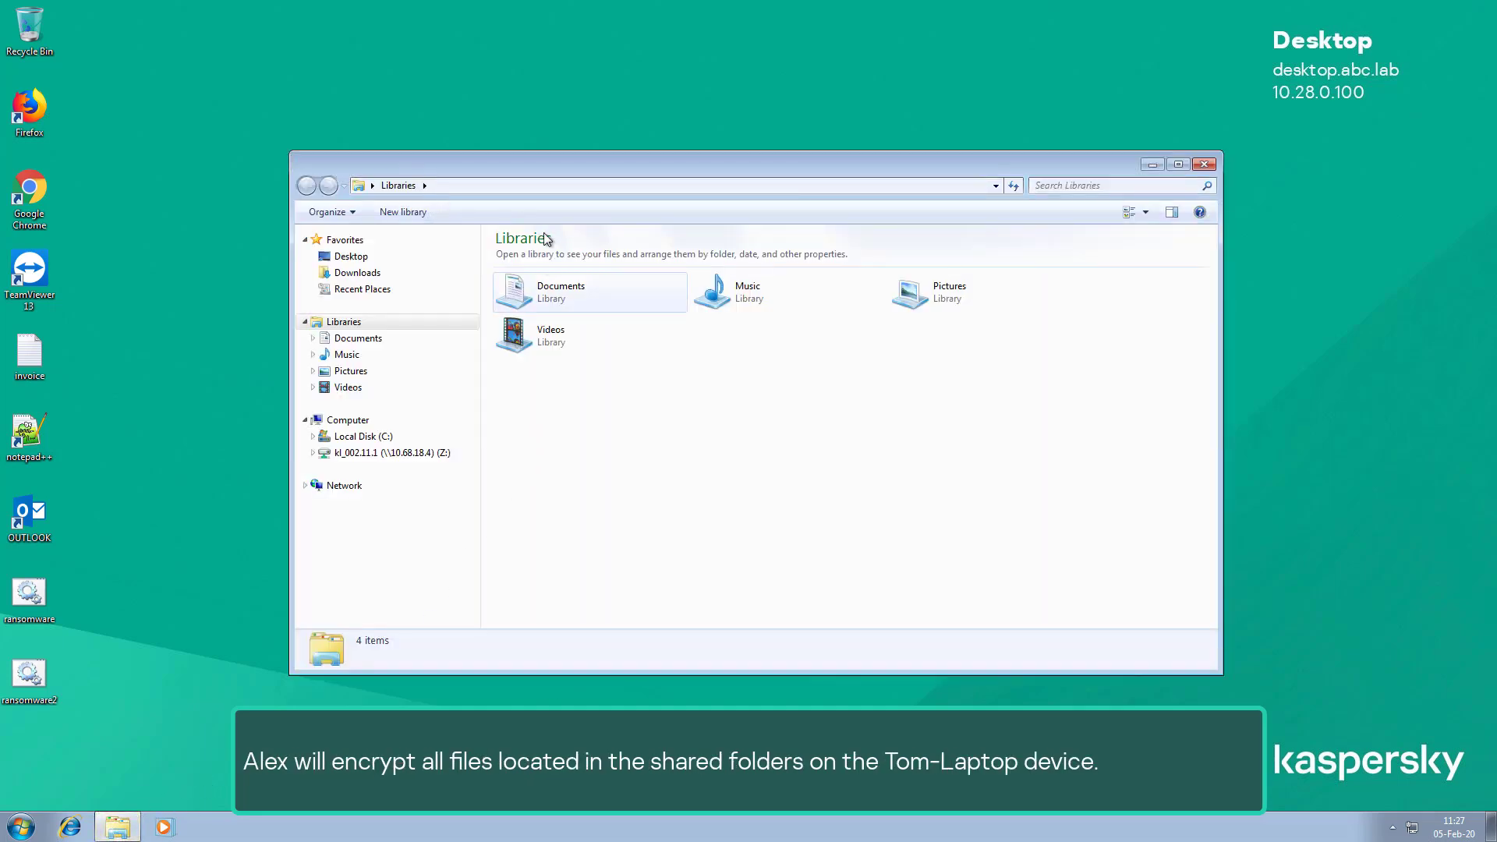
left_click(543, 189)
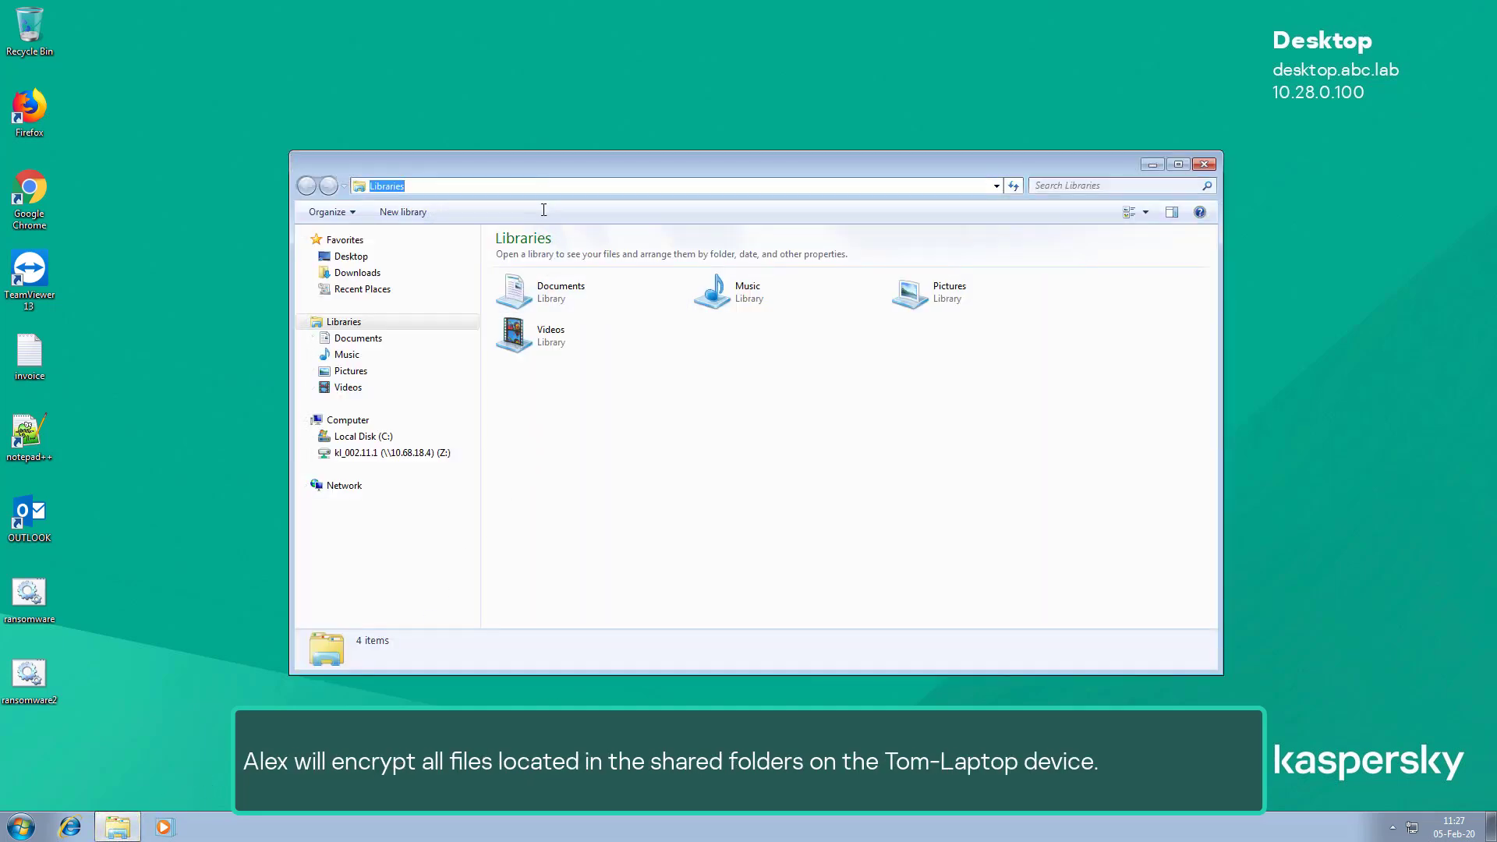
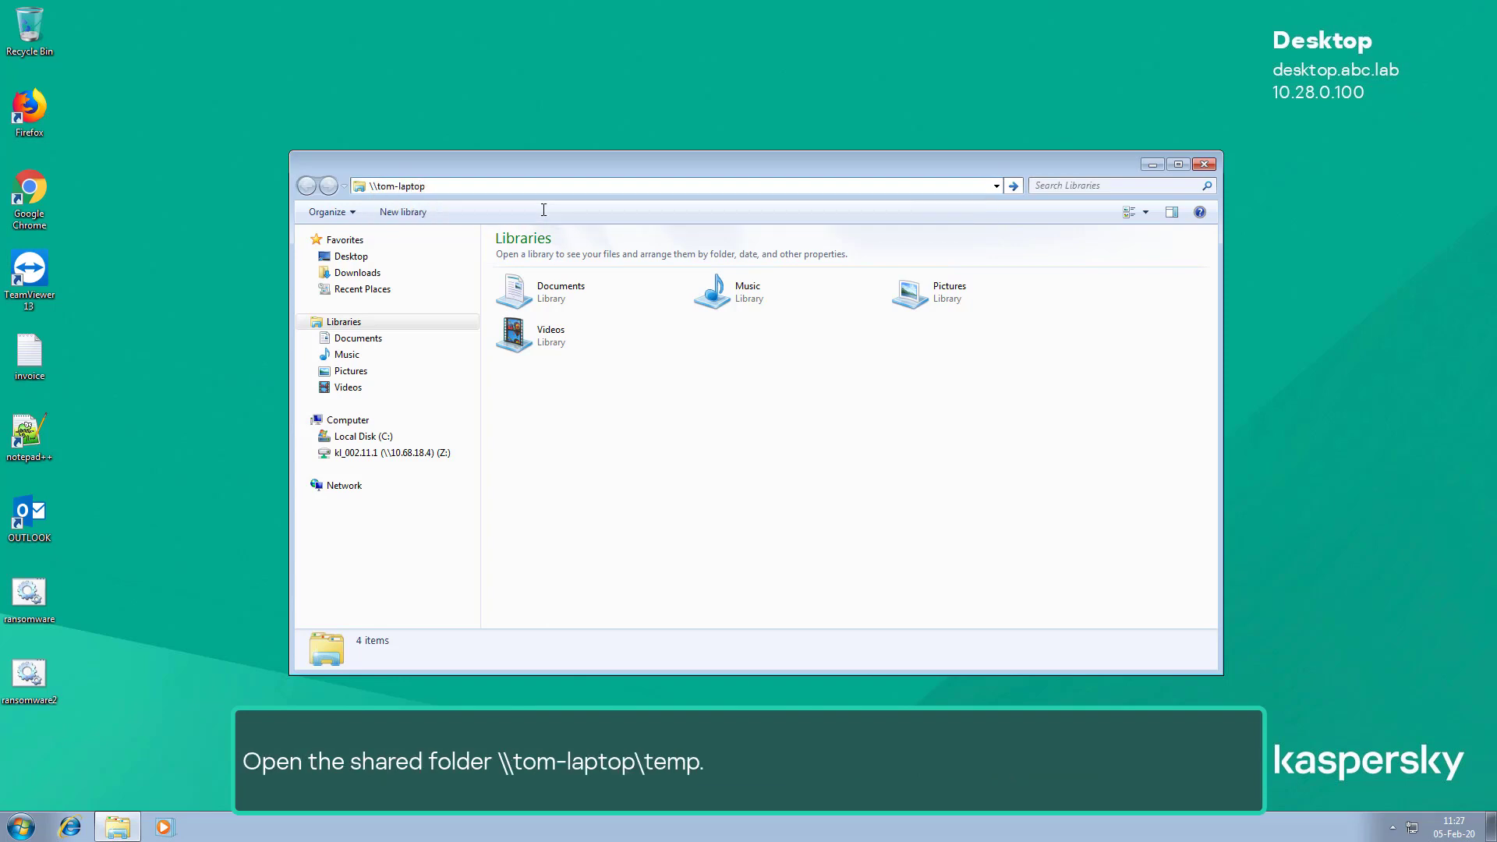
type("tom-laptop\temp")
key("Return")
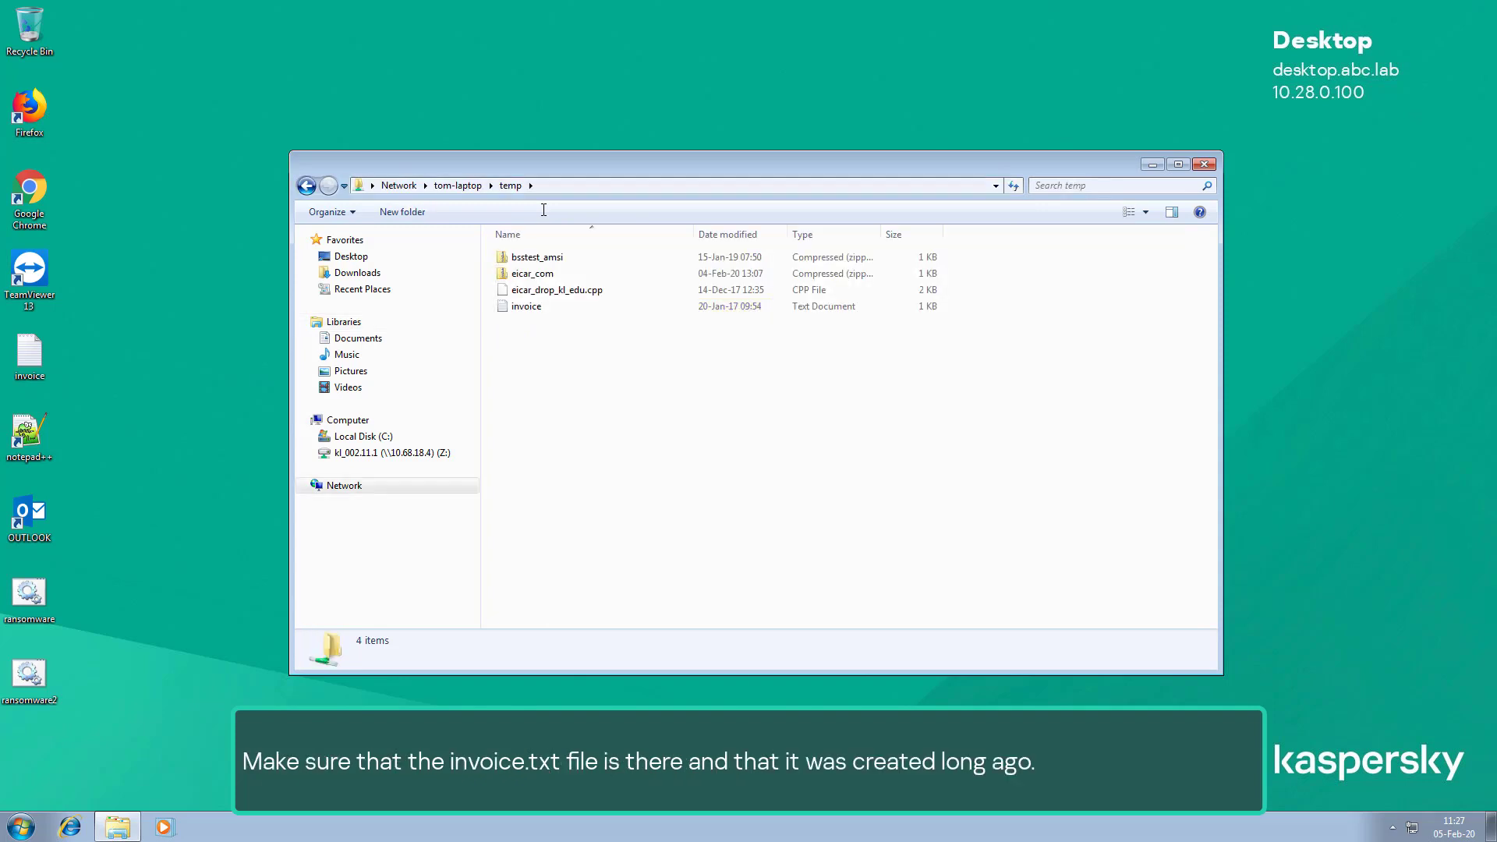
left_click(530, 310)
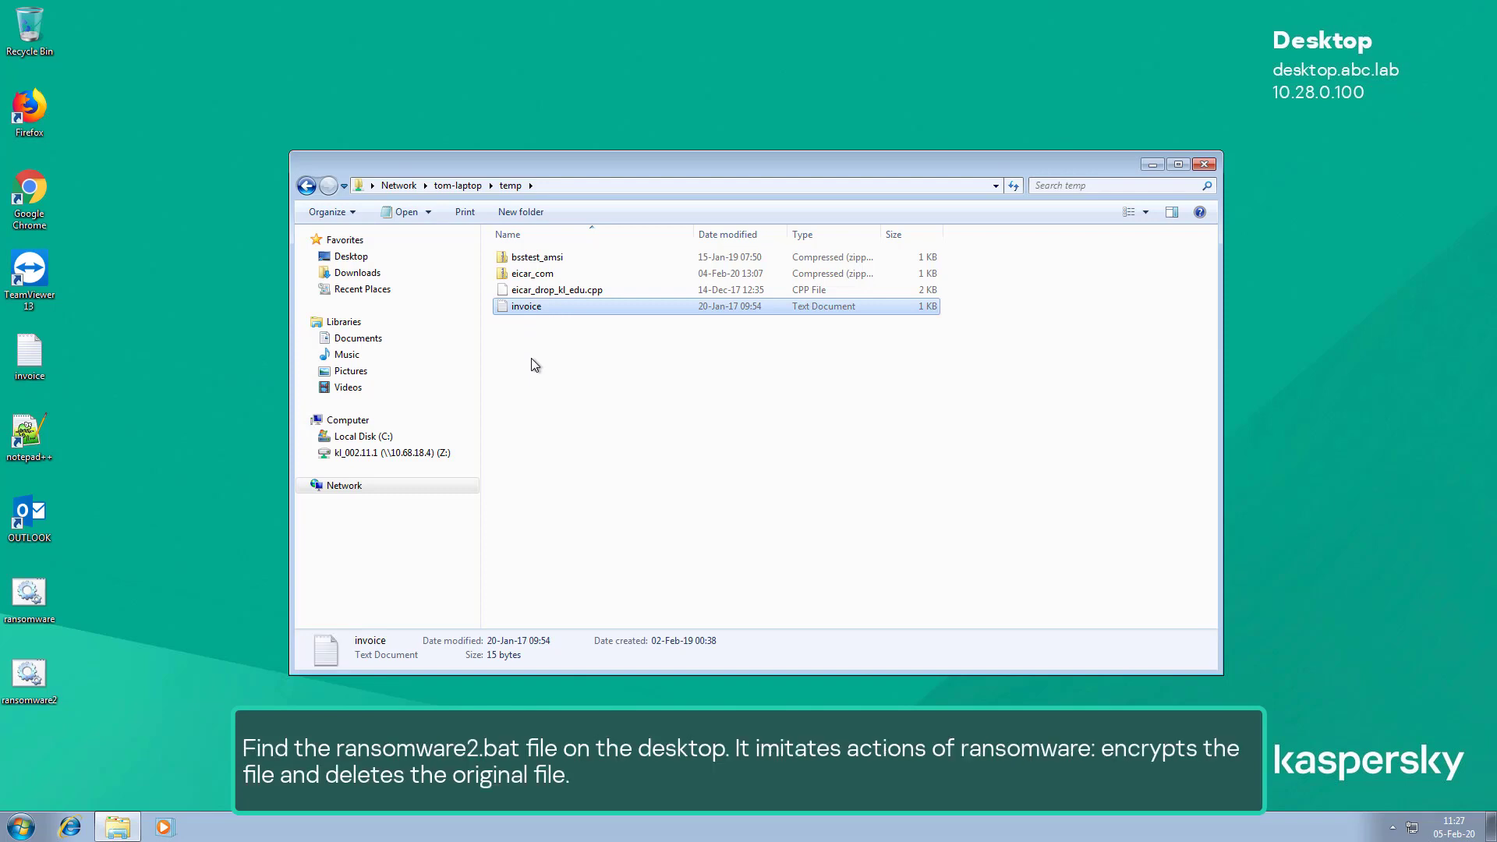
Run the ransomware2 batch file from the desktop and close its console window
left_click(31, 678)
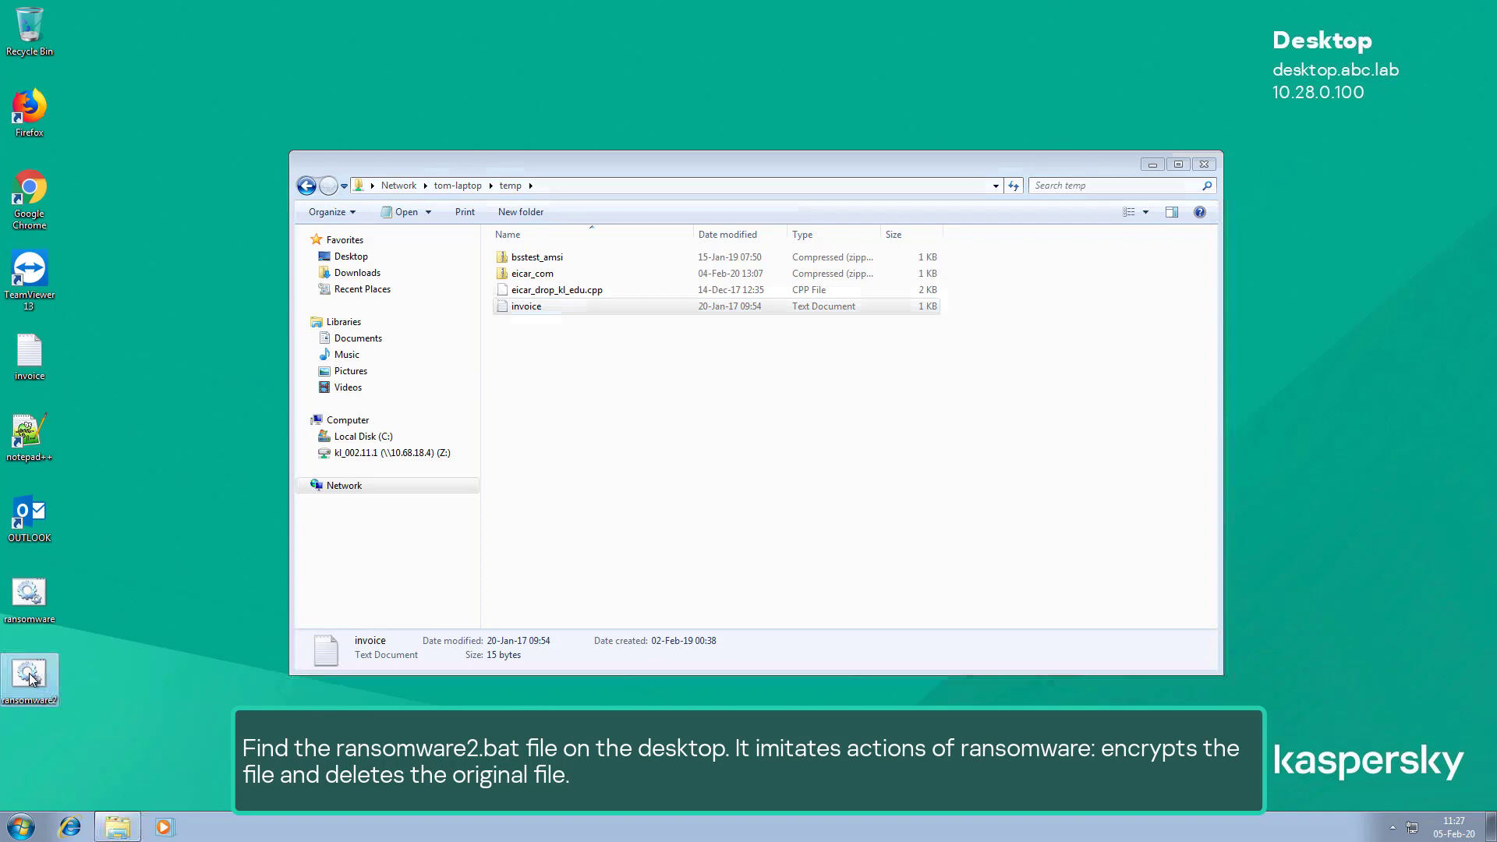
double_click(32, 679)
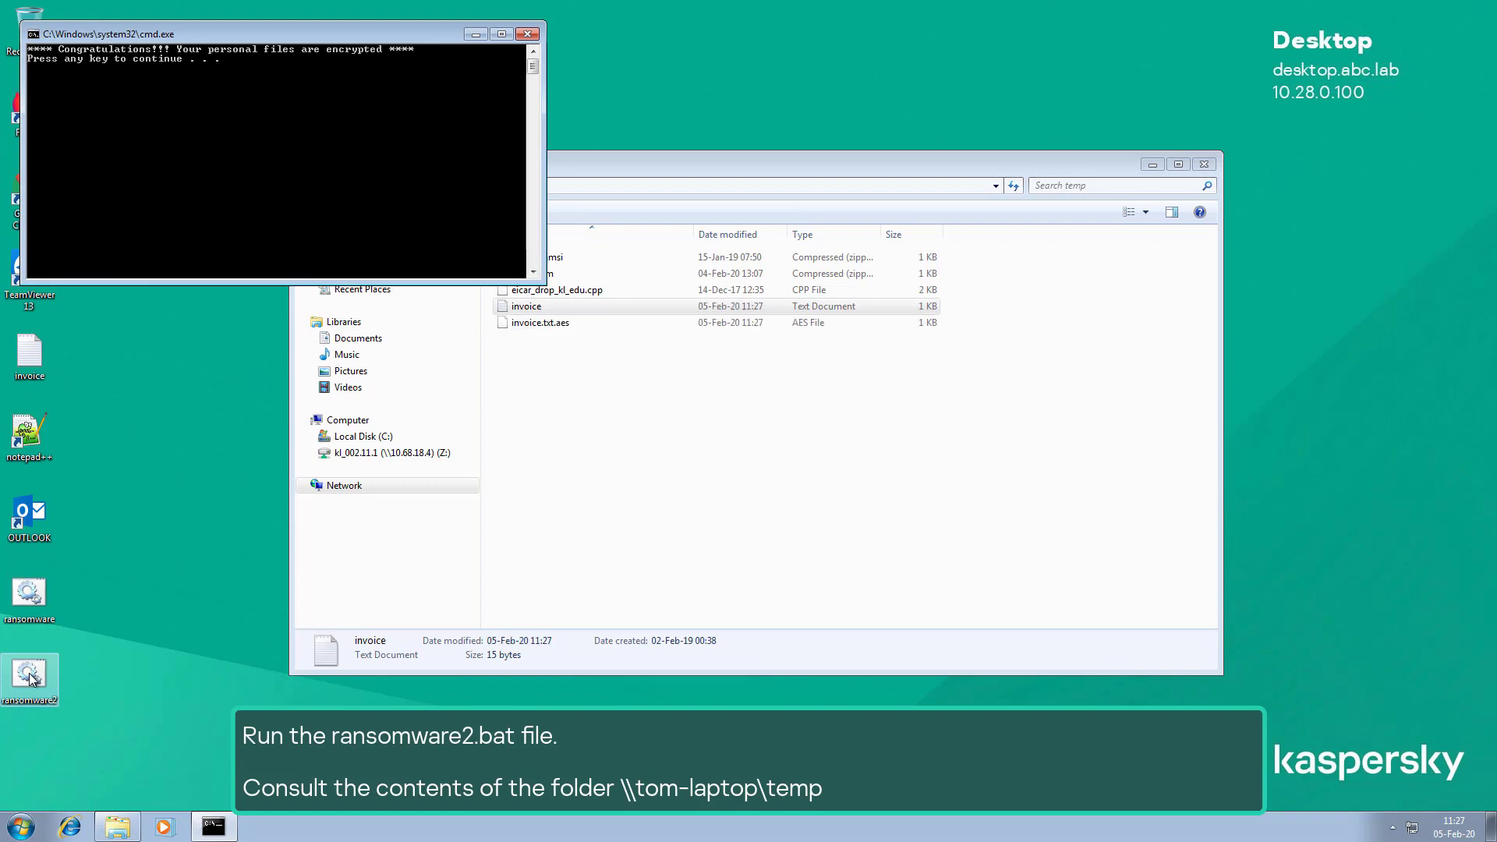
left_click(527, 36)
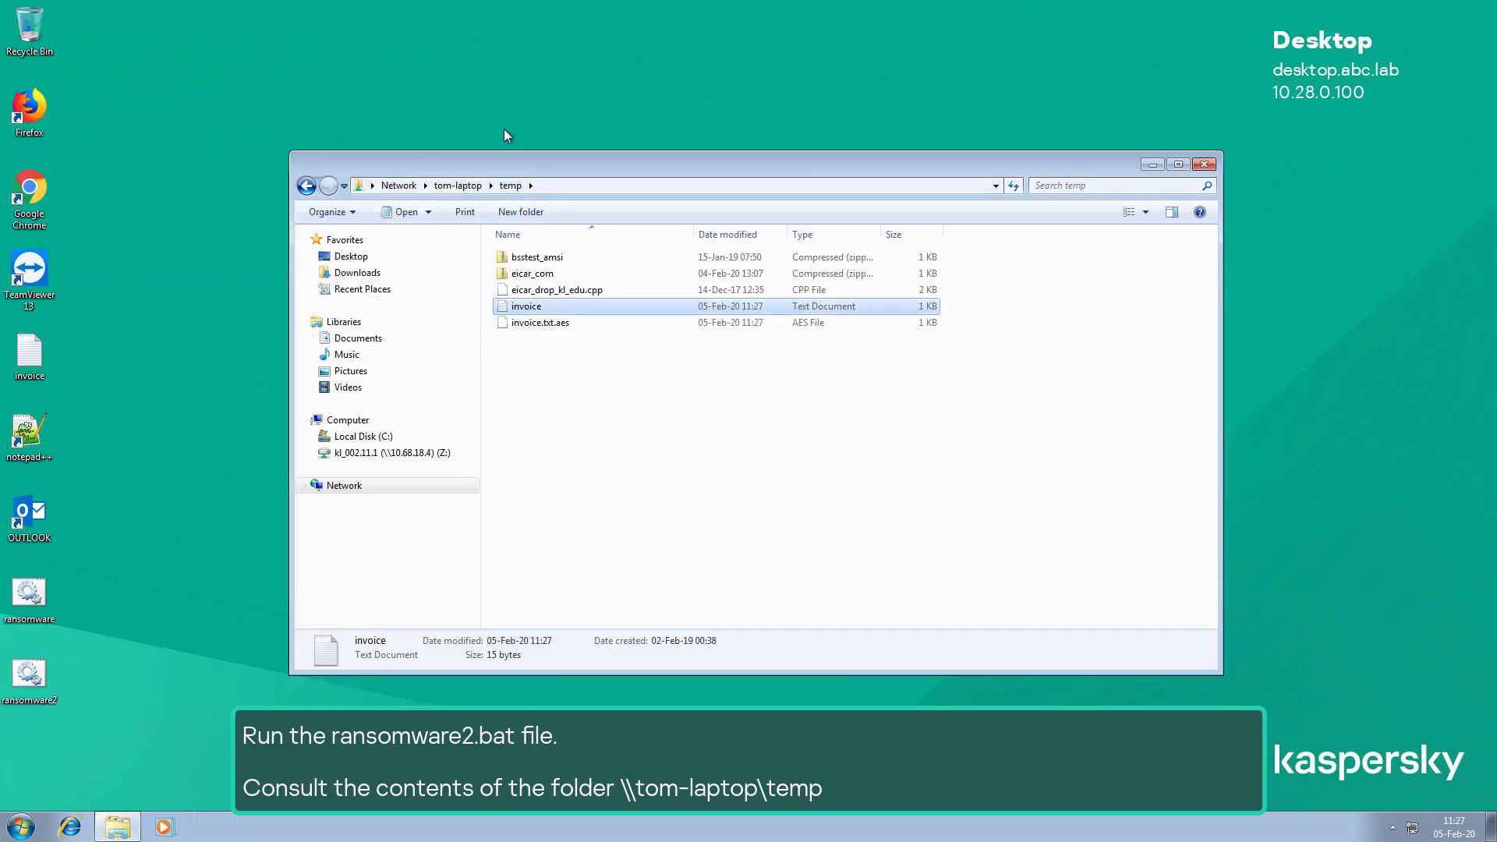
Open invoice.txt.aes from the shared folder with Notepad, chosen from the installed programs
double_click(528, 326)
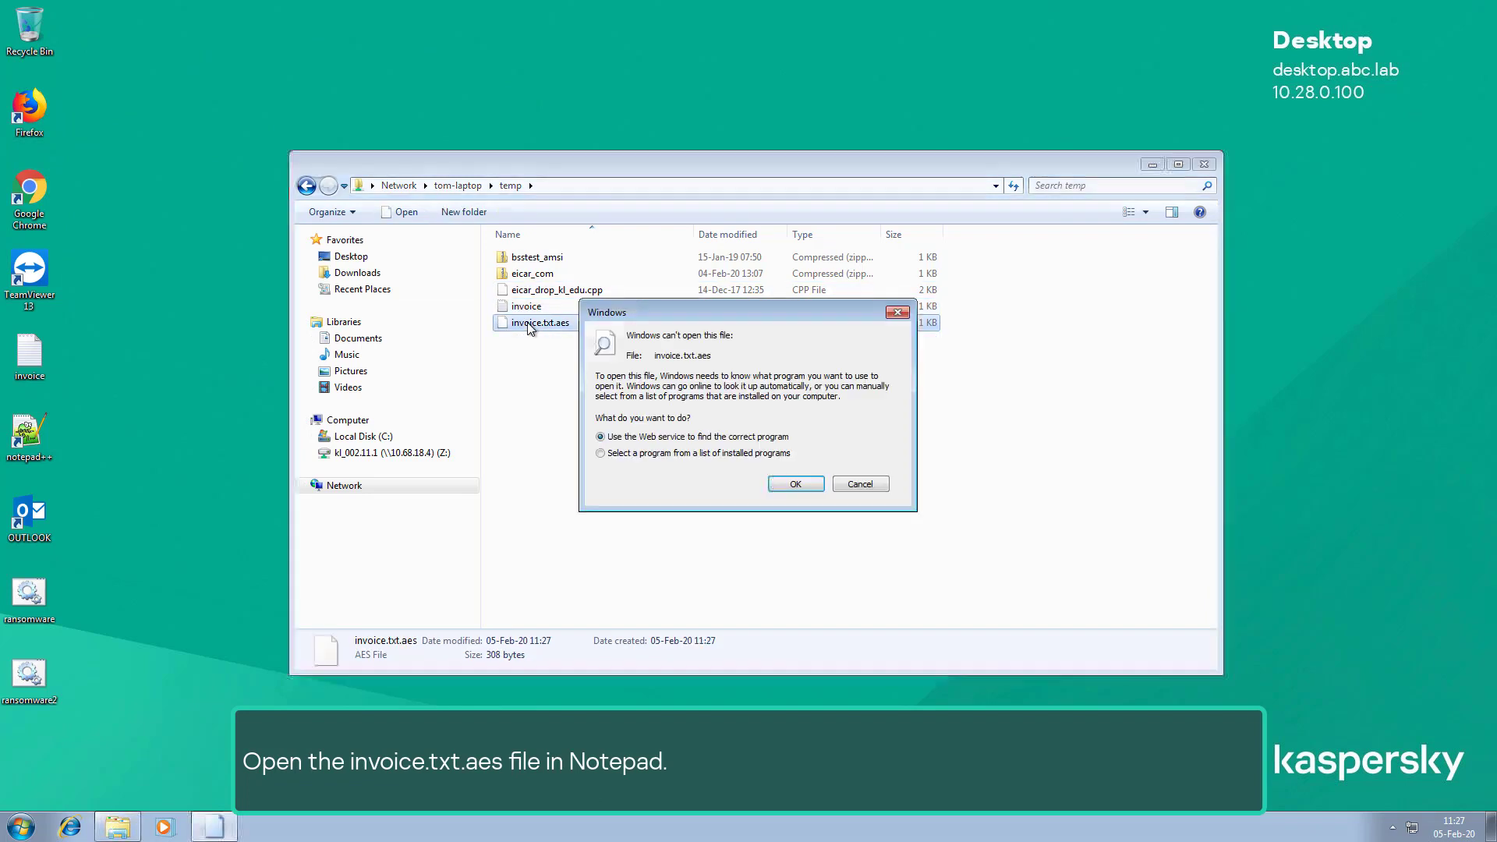
left_click(601, 453)
left_click(787, 483)
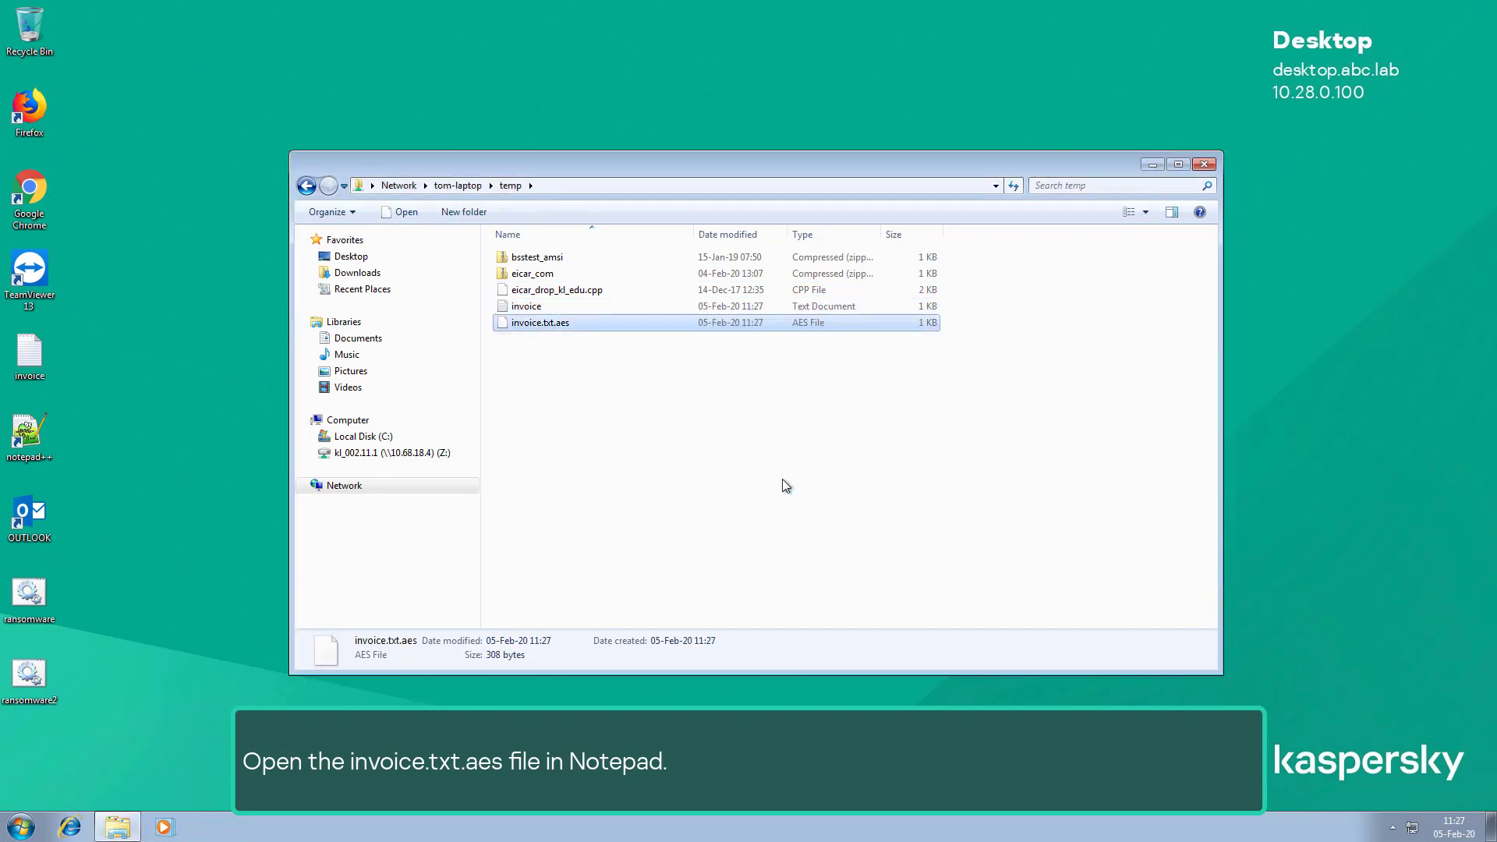
left_click(768, 306)
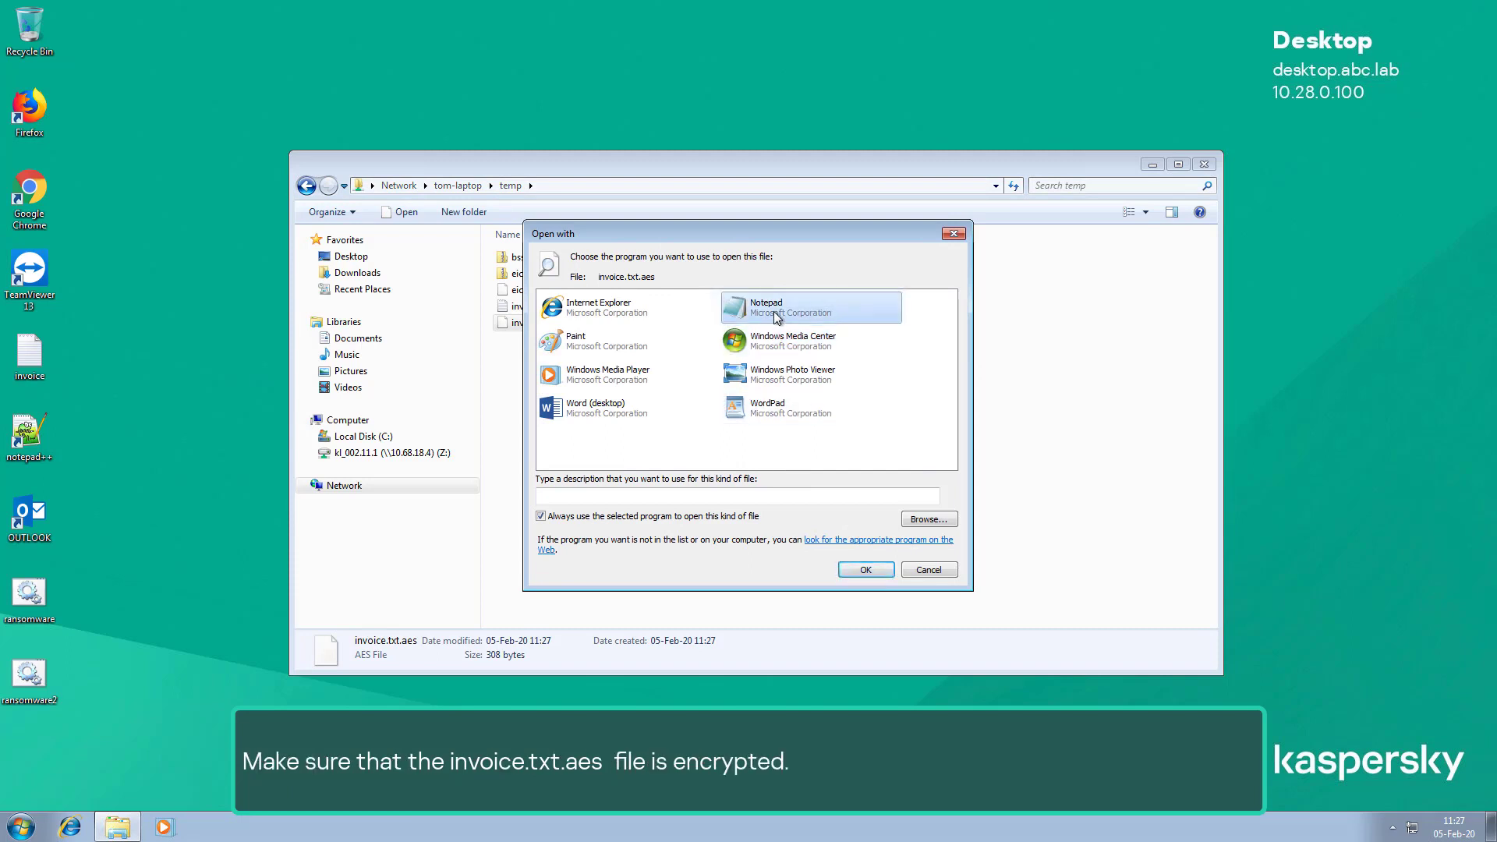
left_click(865, 570)
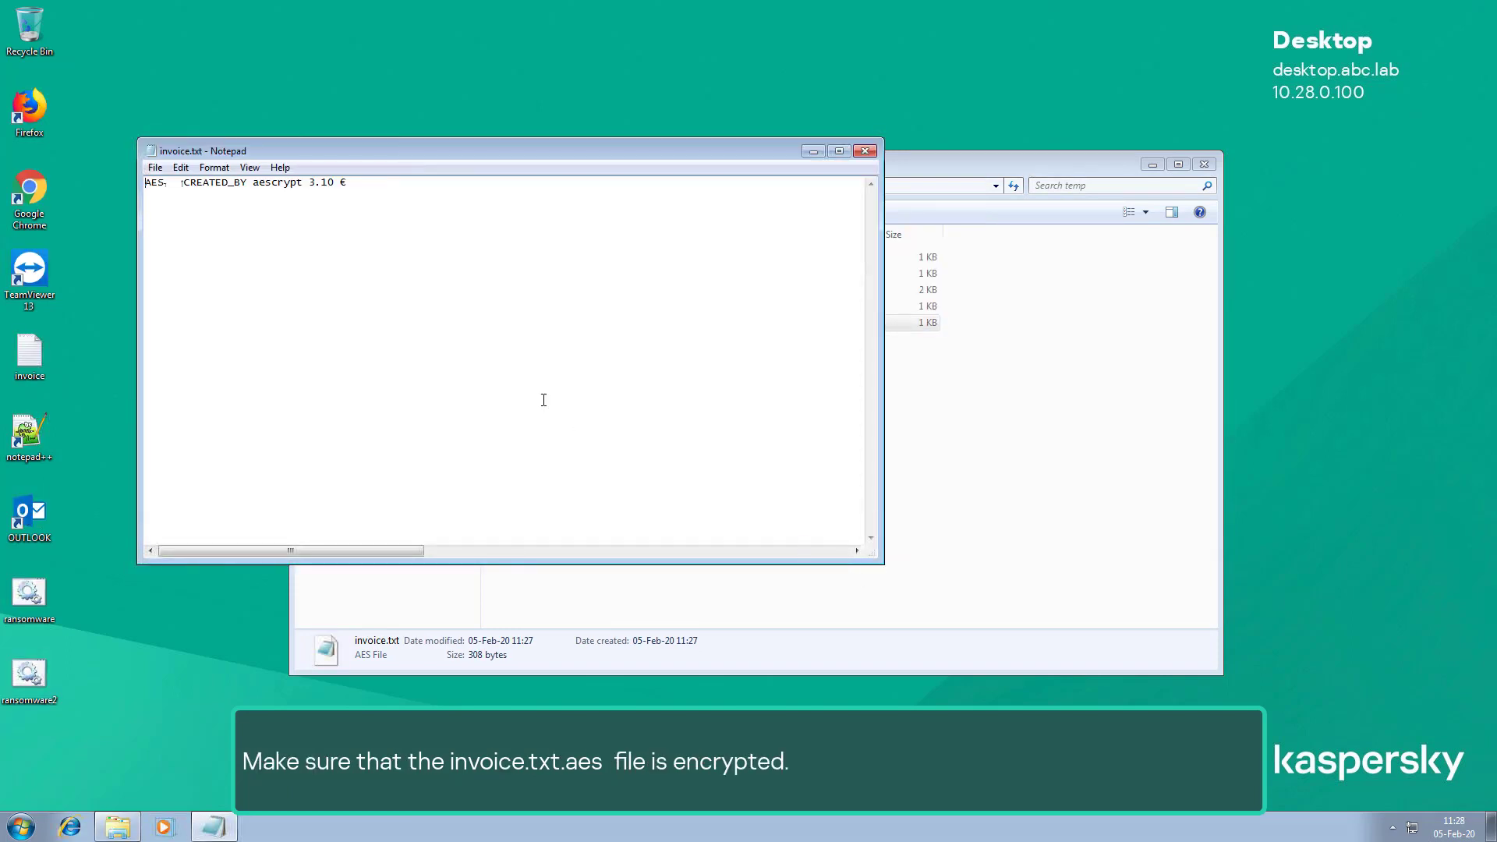
Wrap the text in Notepad to examine the file's full contents, and close the file
left_click(227, 169)
left_click(234, 184)
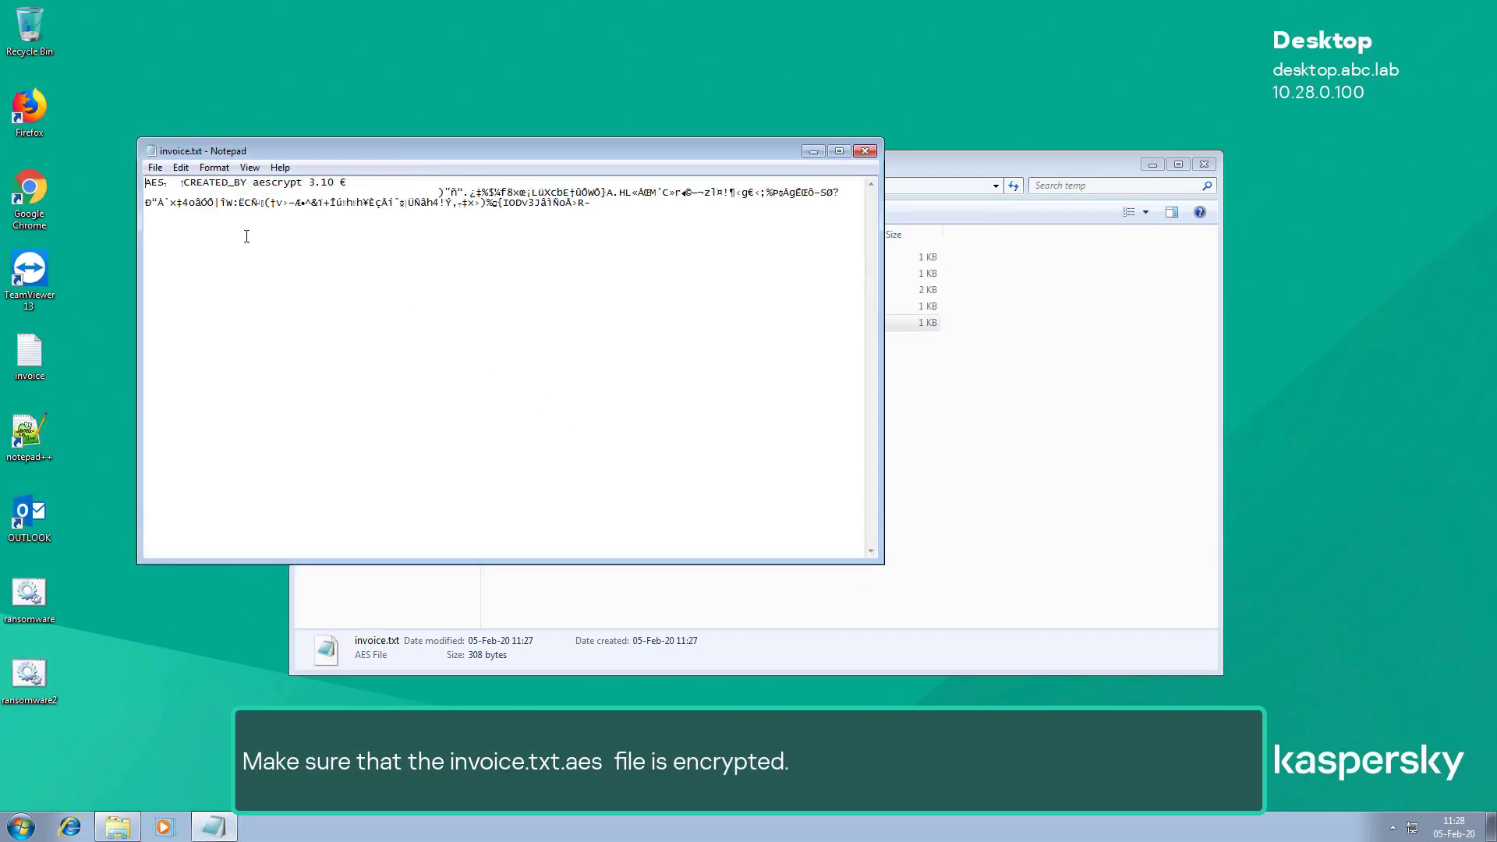
left_click(864, 151)
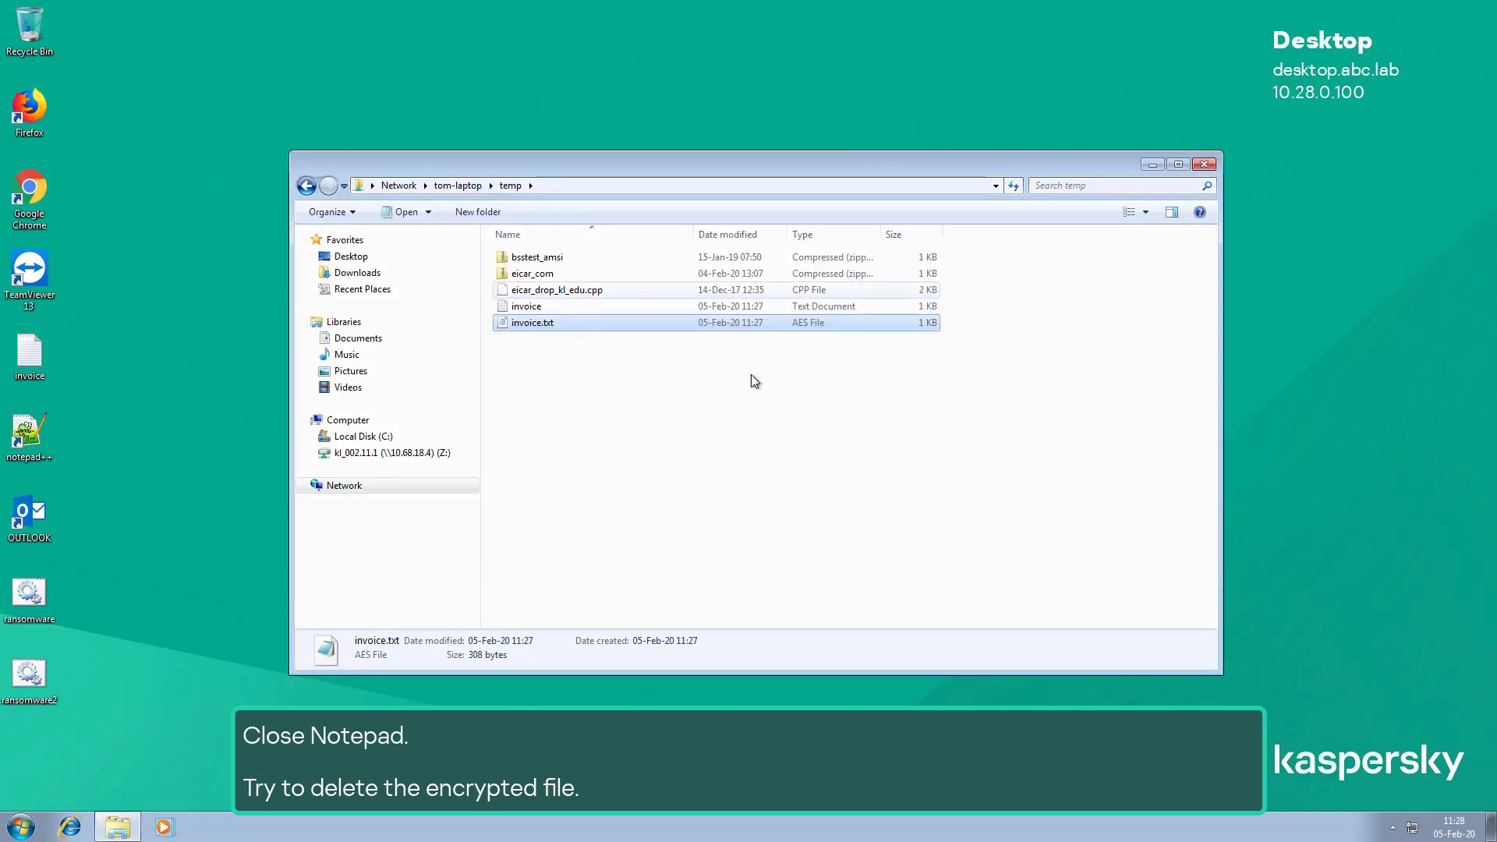
Try to permanently delete the encrypted invoice.txt AES file from the shared folder, and cancel without retrying
left_click(740, 326)
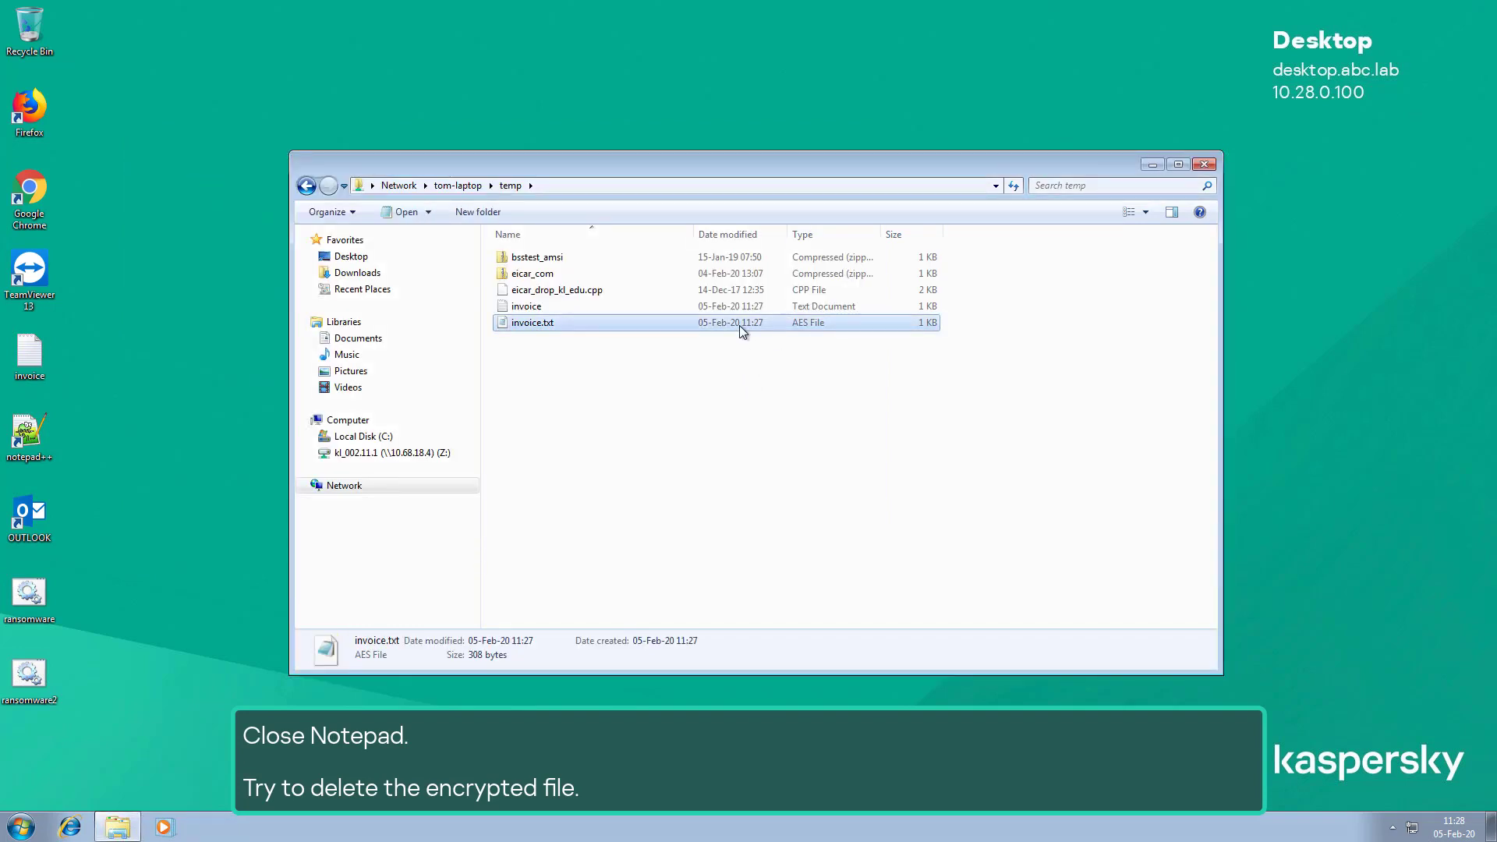
right_click(740, 325)
left_click(782, 556)
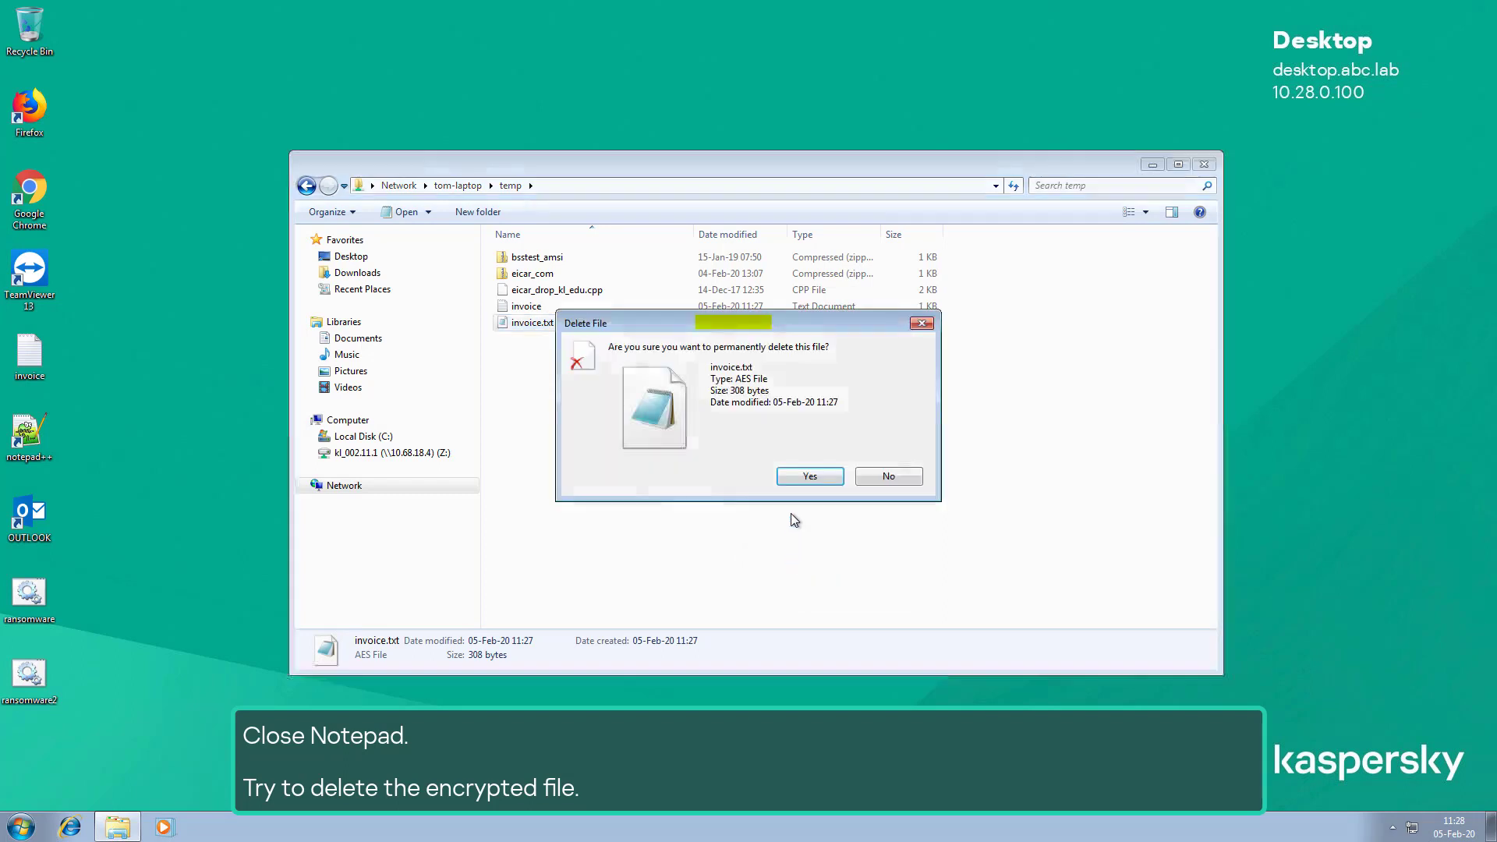
left_click(801, 478)
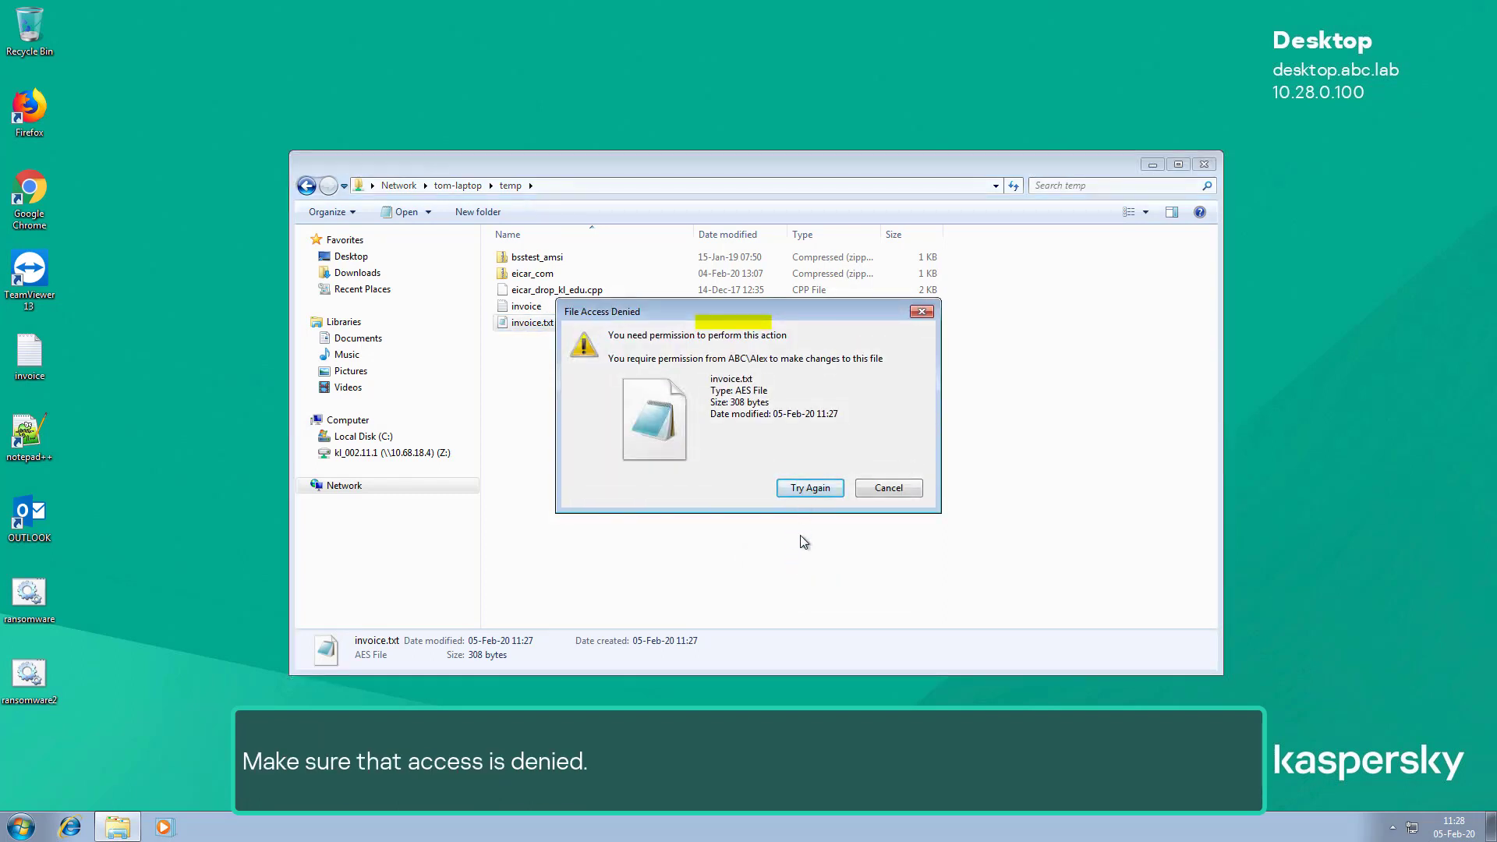
left_click(873, 487)
left_click(844, 513)
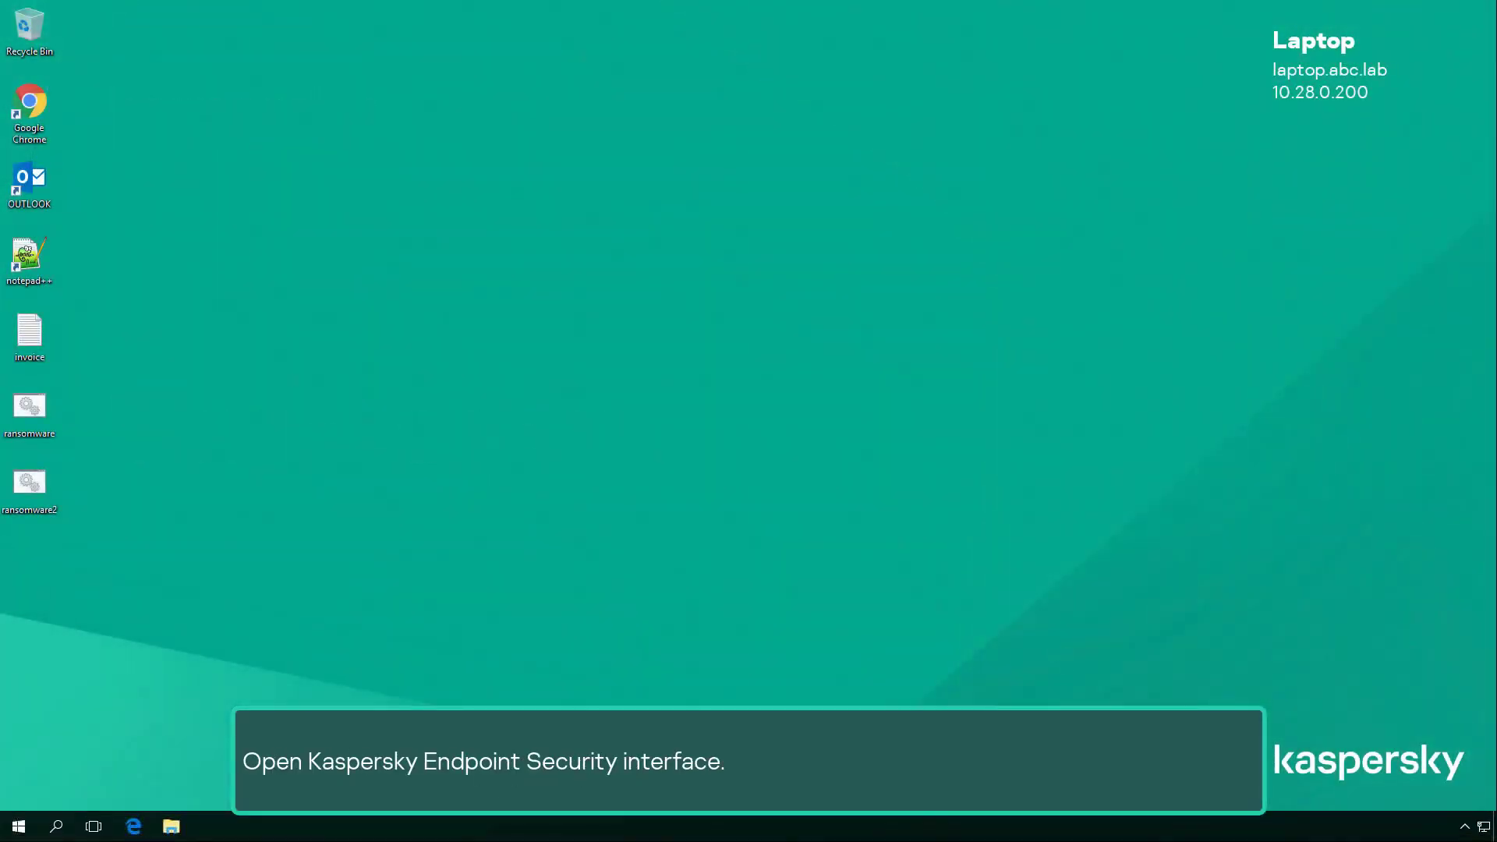
On the laptop, open Kaspersky Endpoint Security for Windows and bring up its reports
left_click(1465, 827)
left_click(1436, 782)
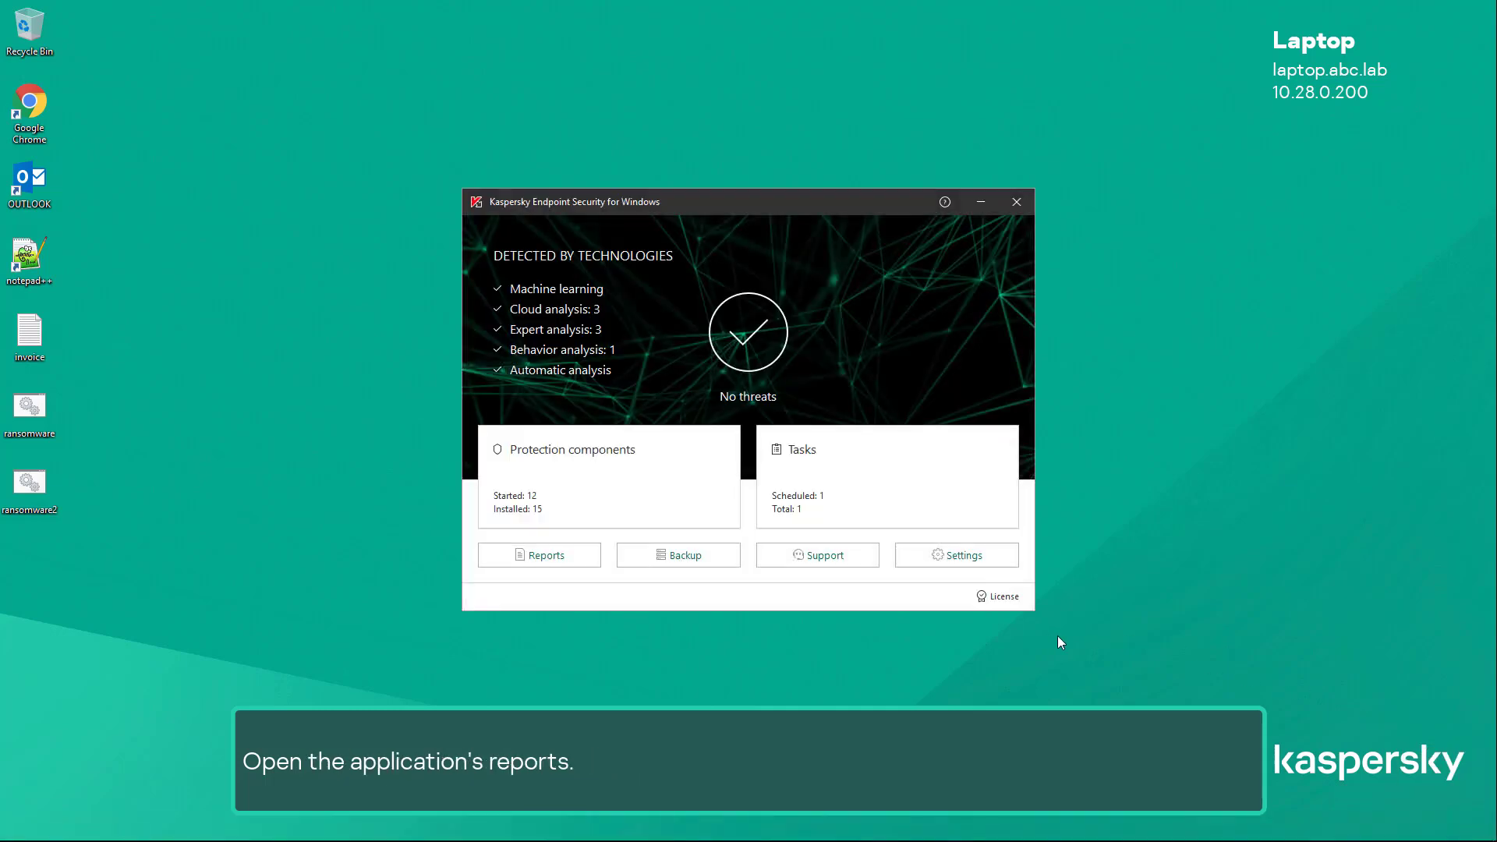
left_click(586, 557)
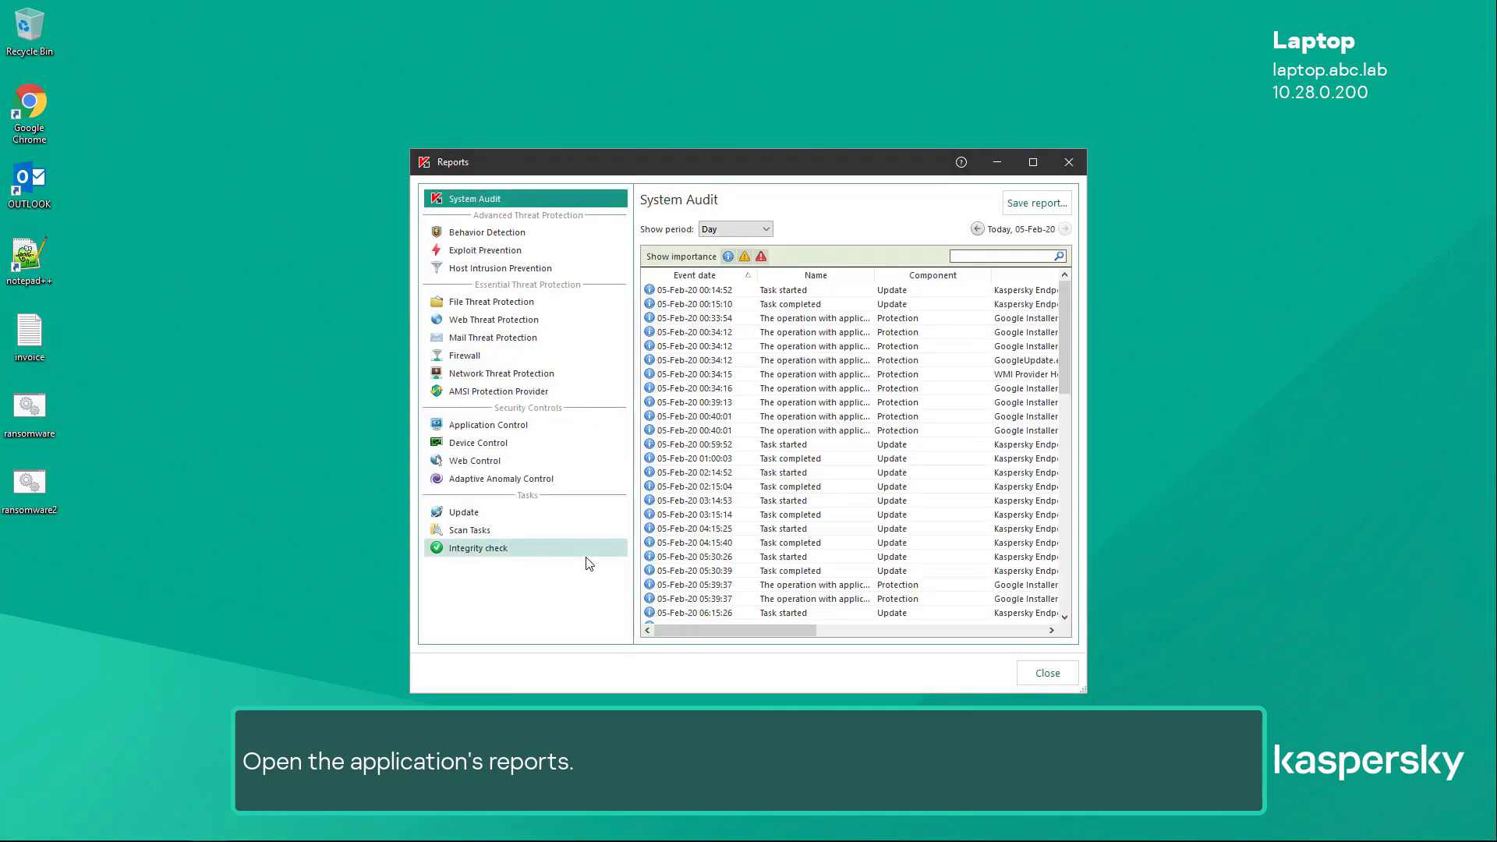
Show the Behavior Detection report and examine the details of the "Malicious object detected" event in the maximized reports window
left_click(520, 236)
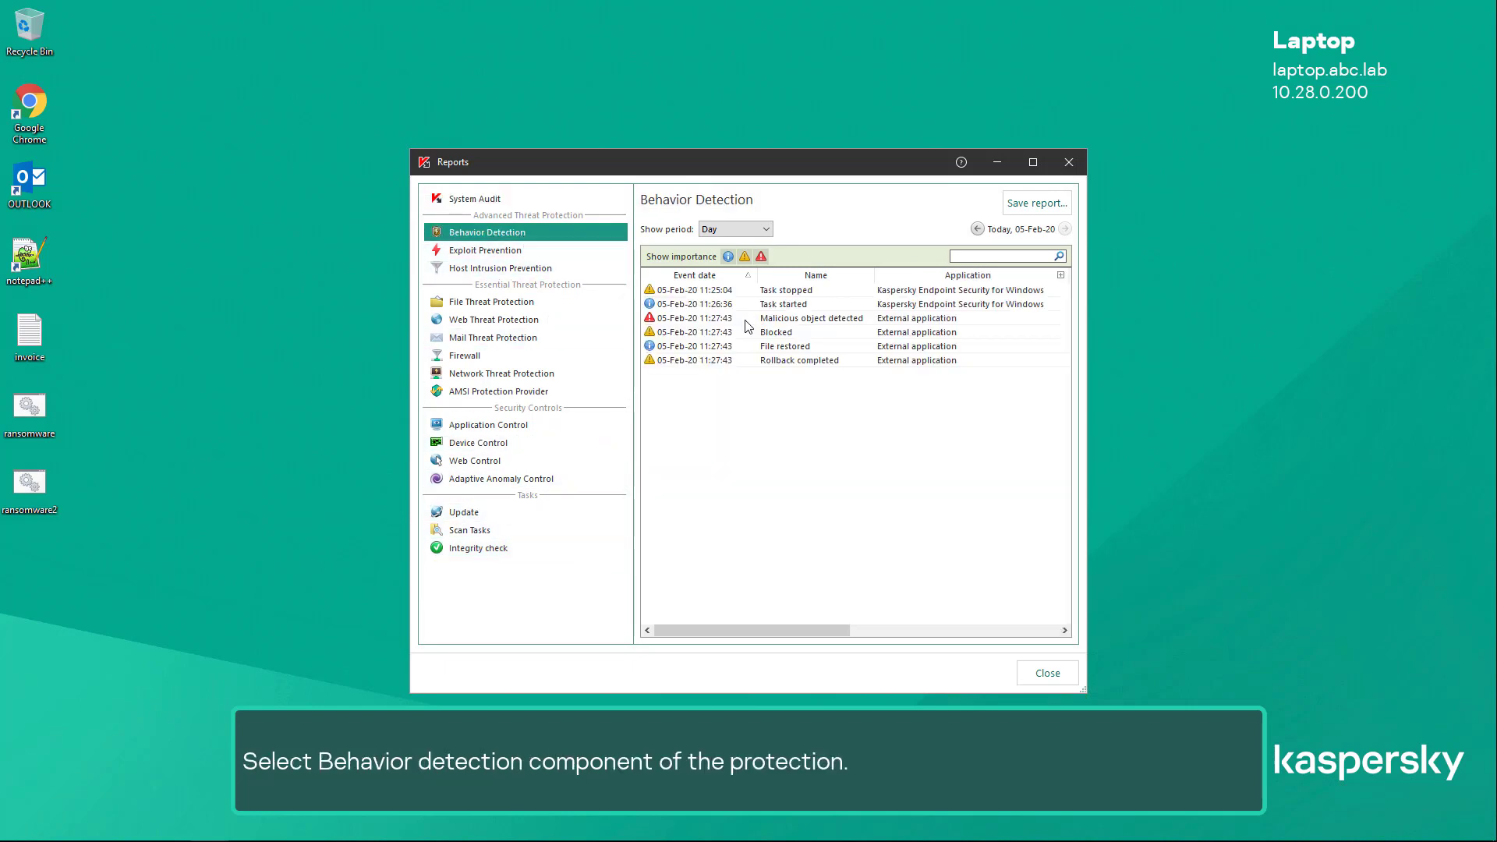
left_click(785, 320)
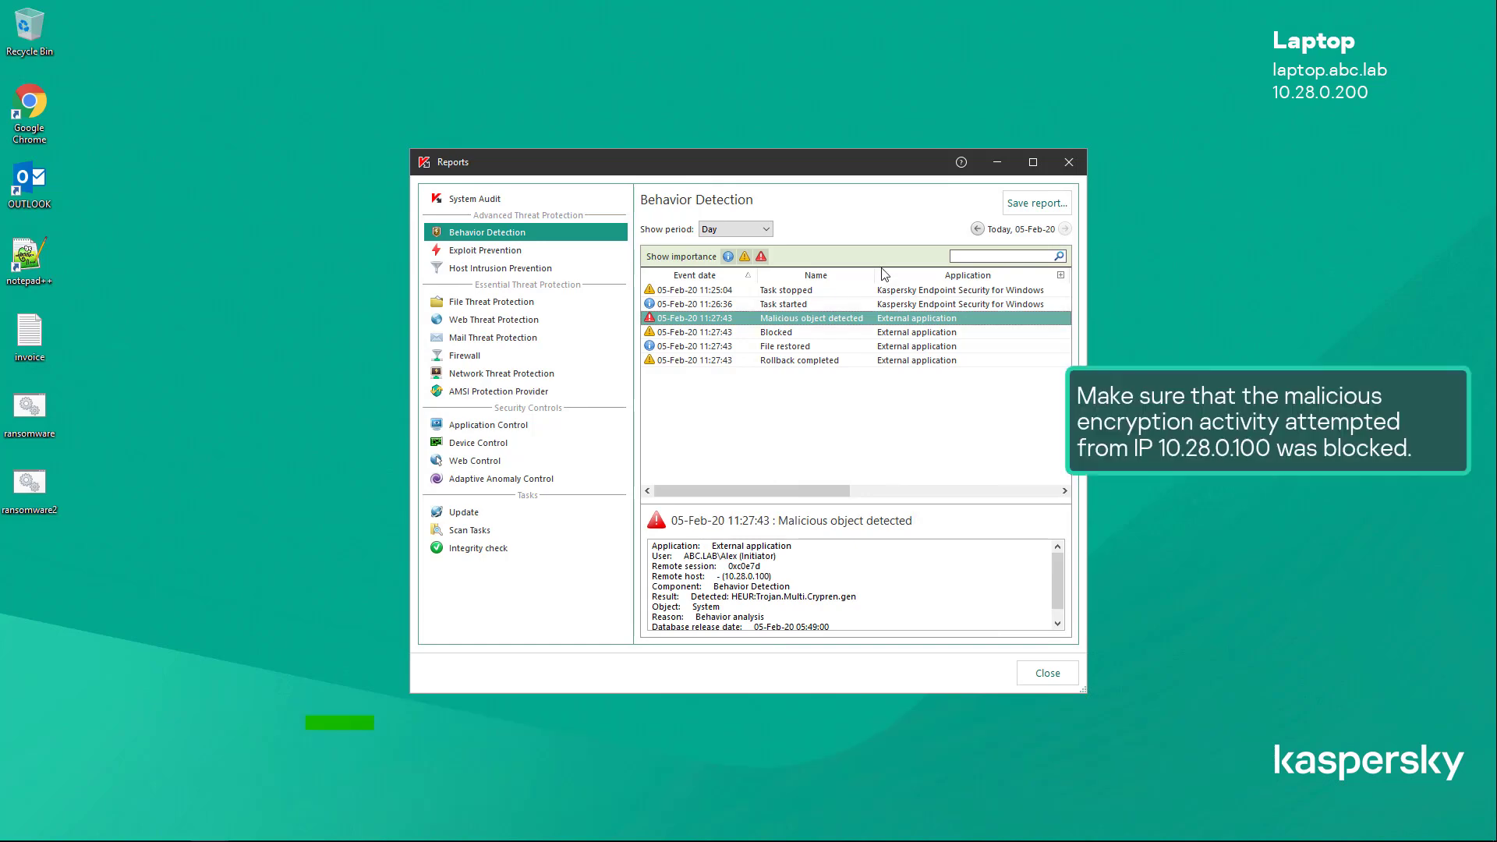
left_click(1033, 161)
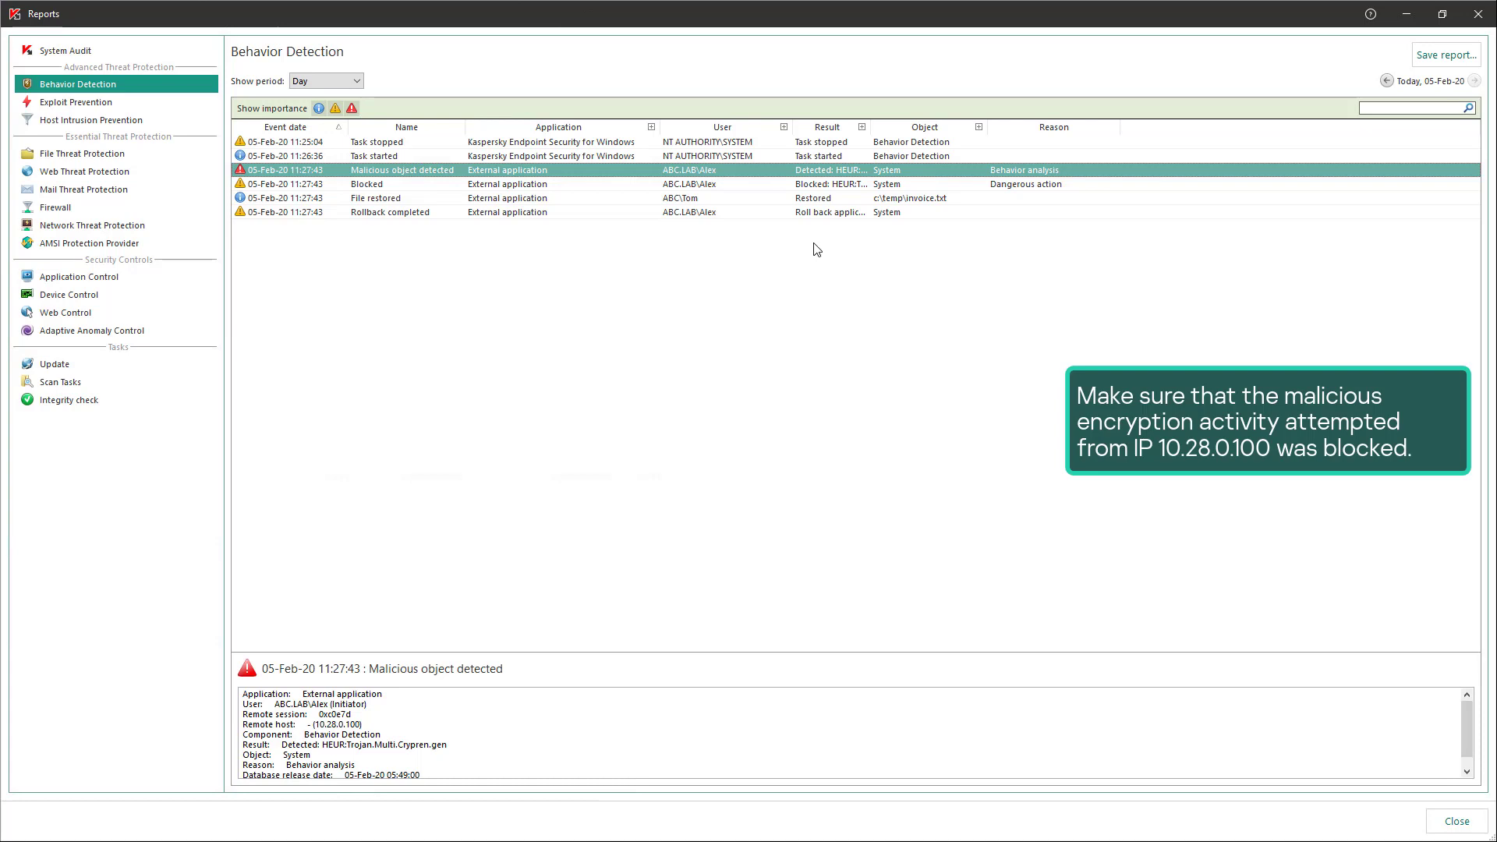
Review the details of the Blocked, File restored and Rollback completed events in the Behavior Detection report
left_click(636, 185)
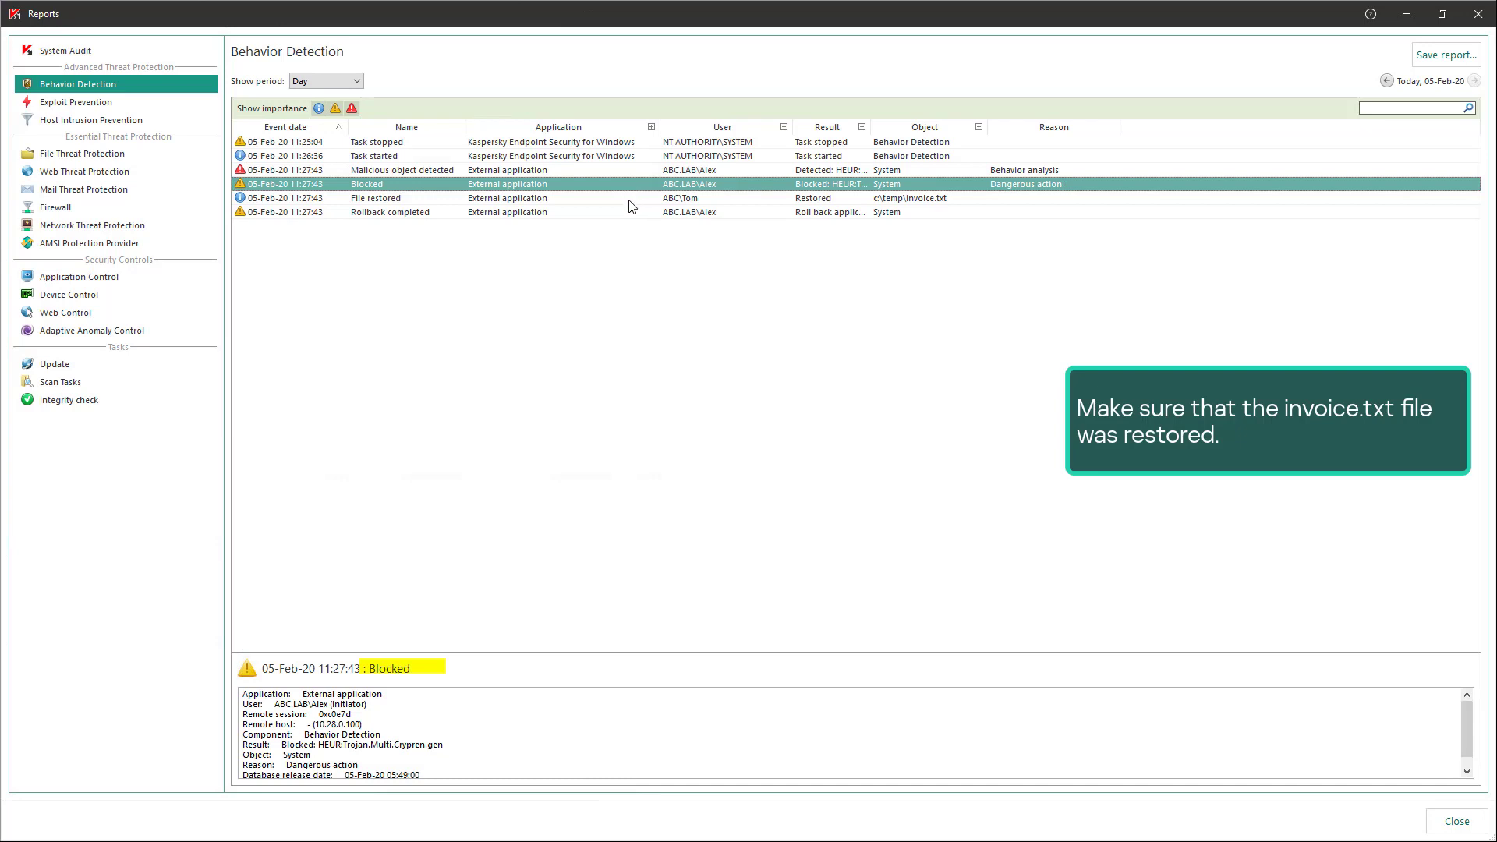
left_click(629, 199)
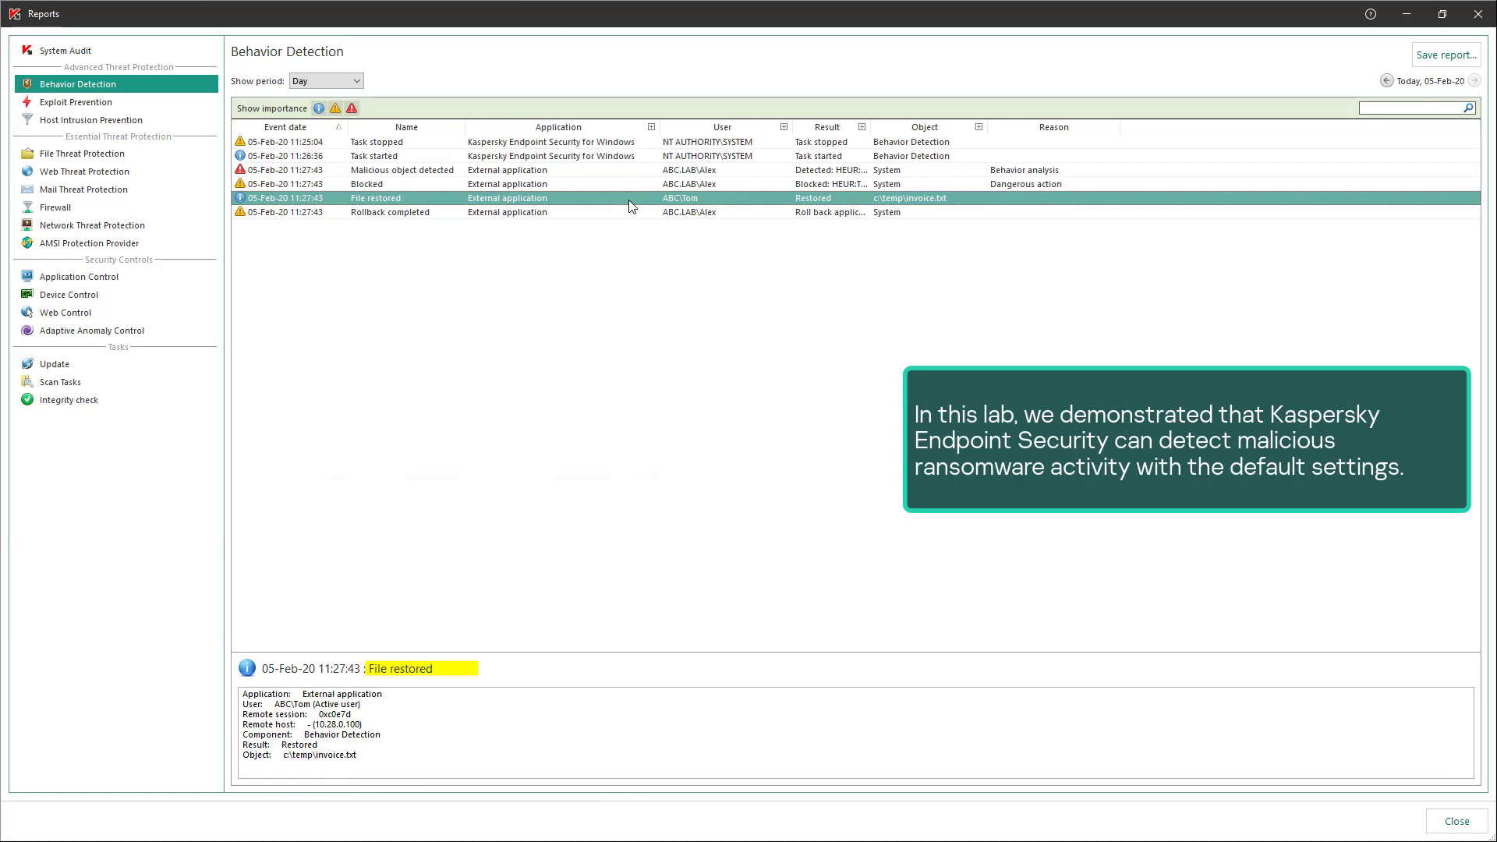
left_click(611, 216)
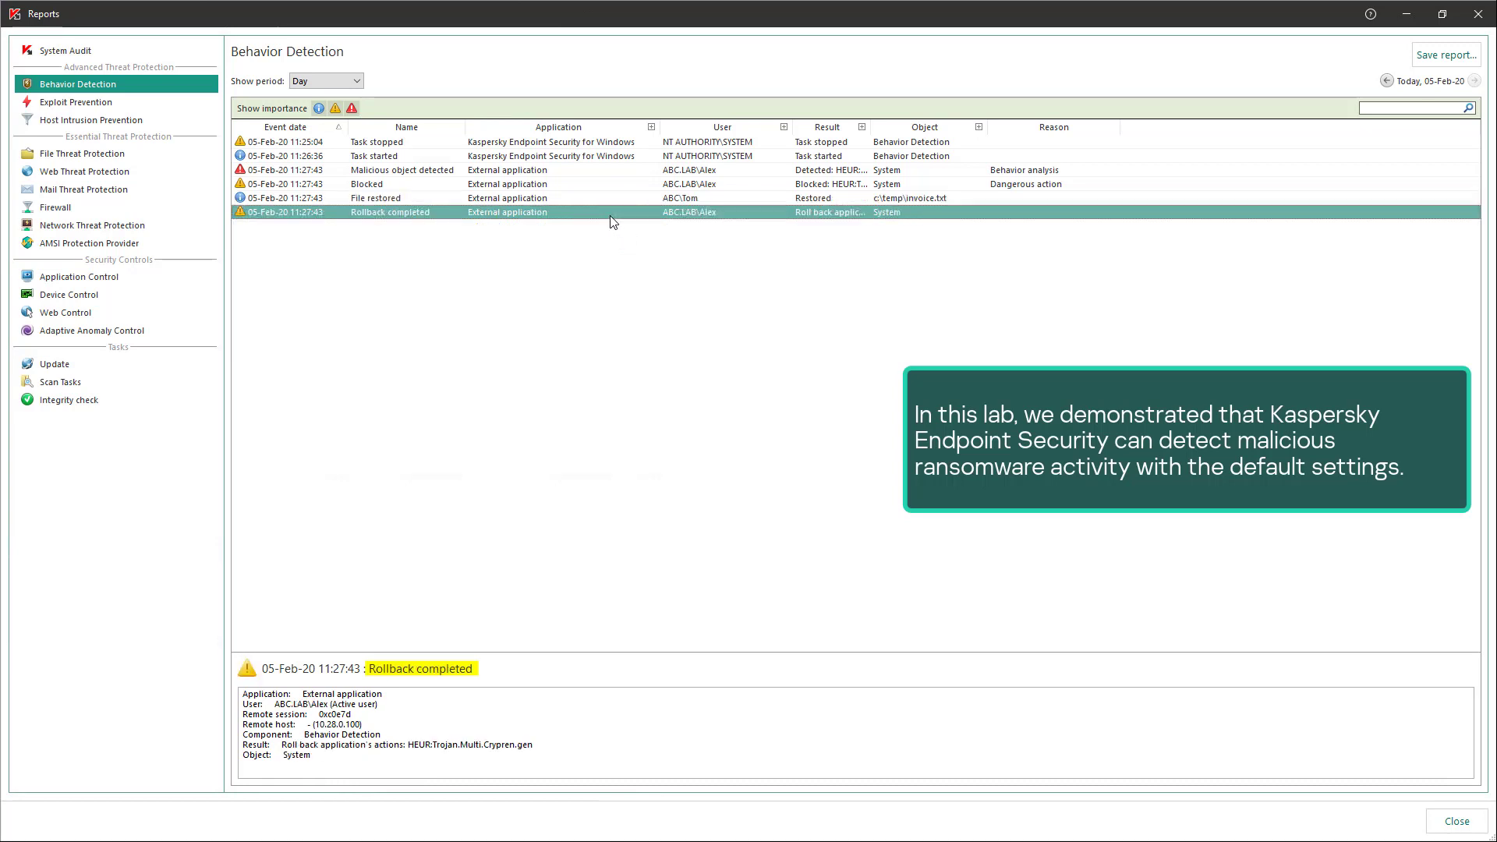